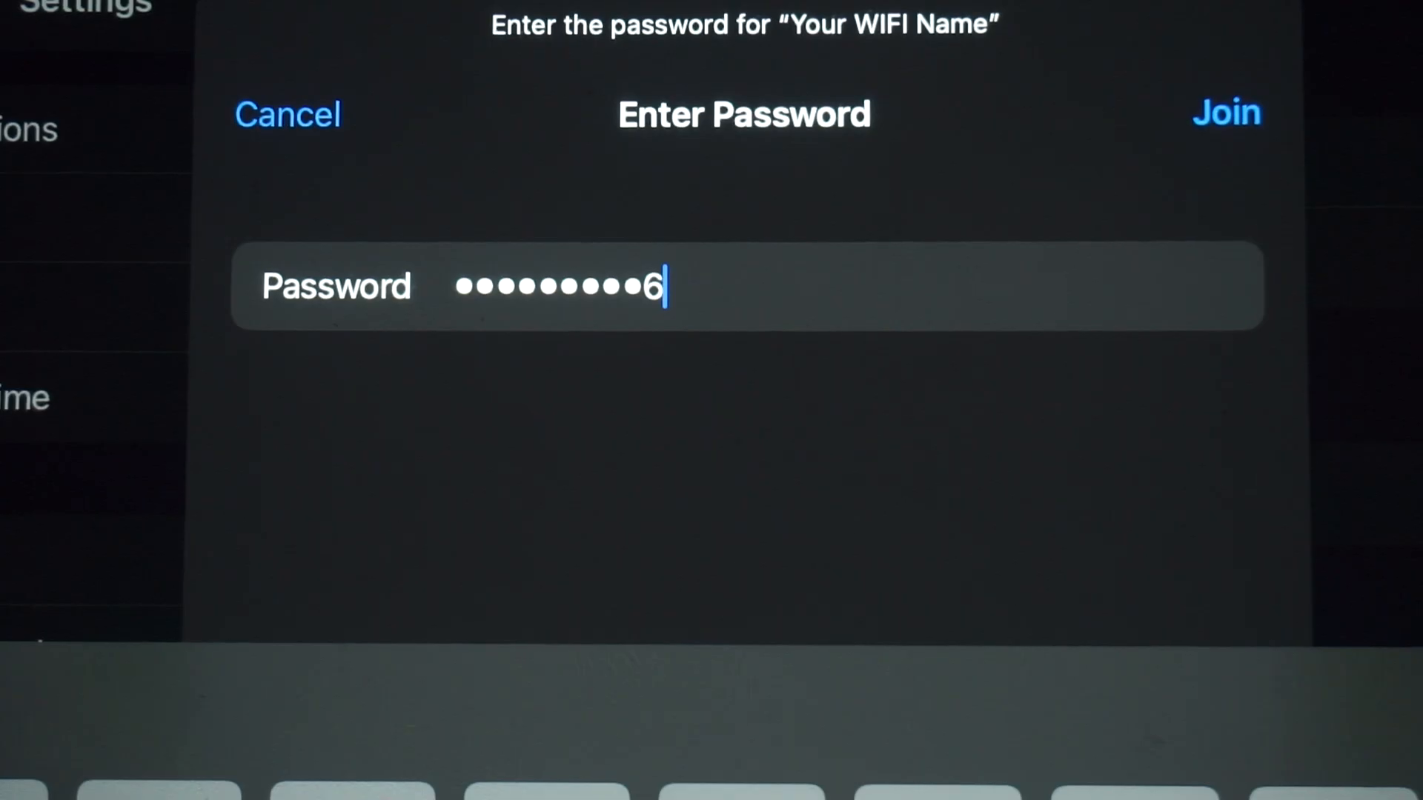
Step: Join the router's Wi-Fi network and open the router's settings page at 192.168.0.1 in the browser
left_click(1222, 112)
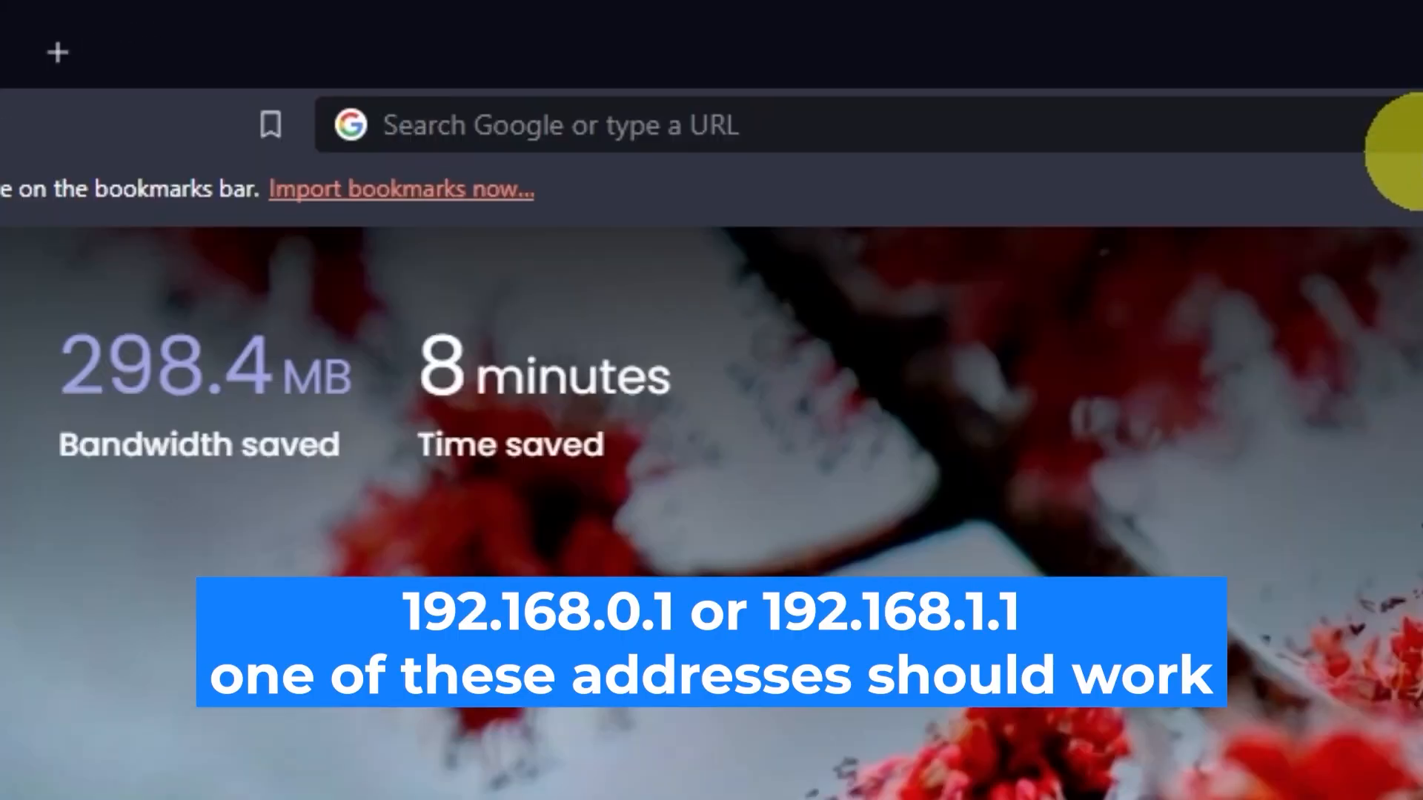
left_click(693, 48)
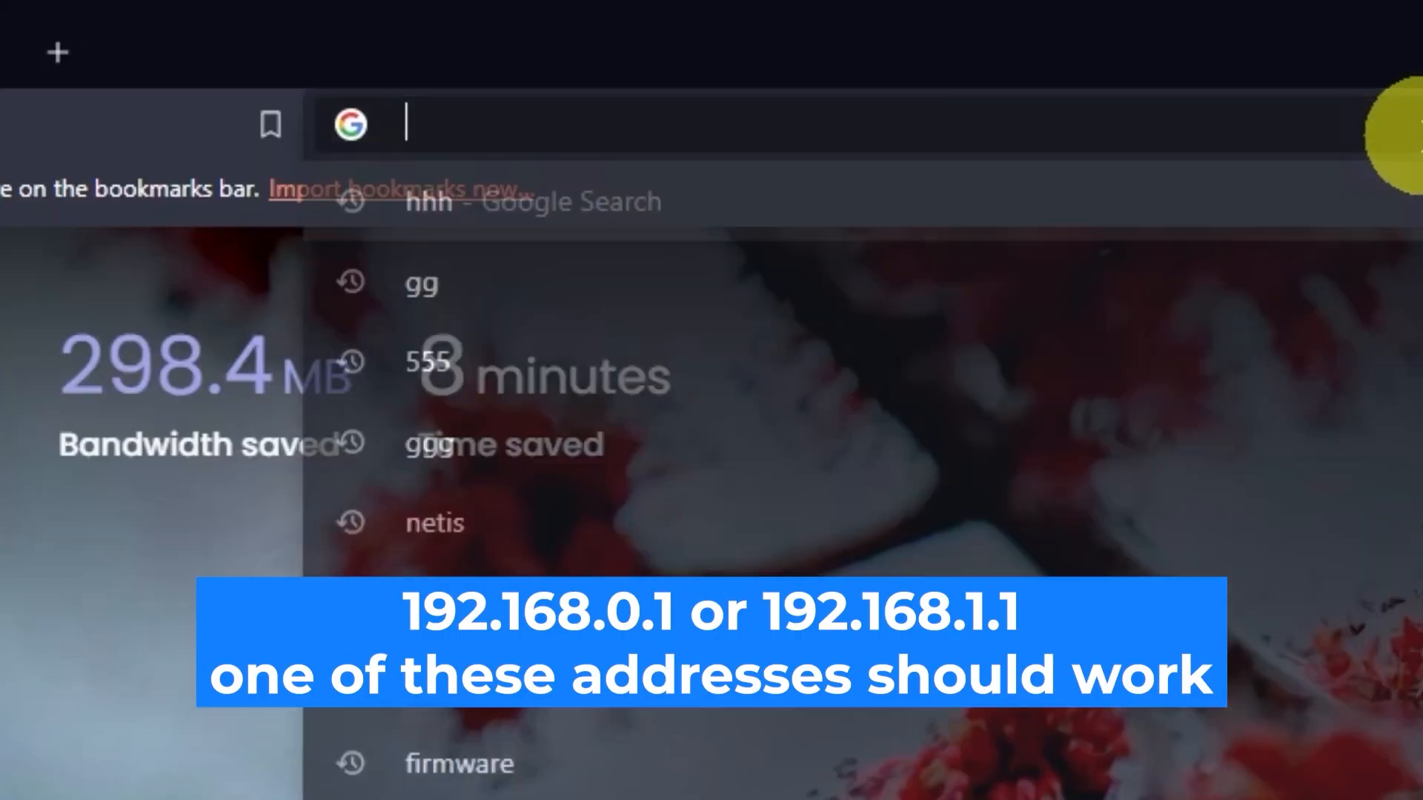
type("192.168.0")
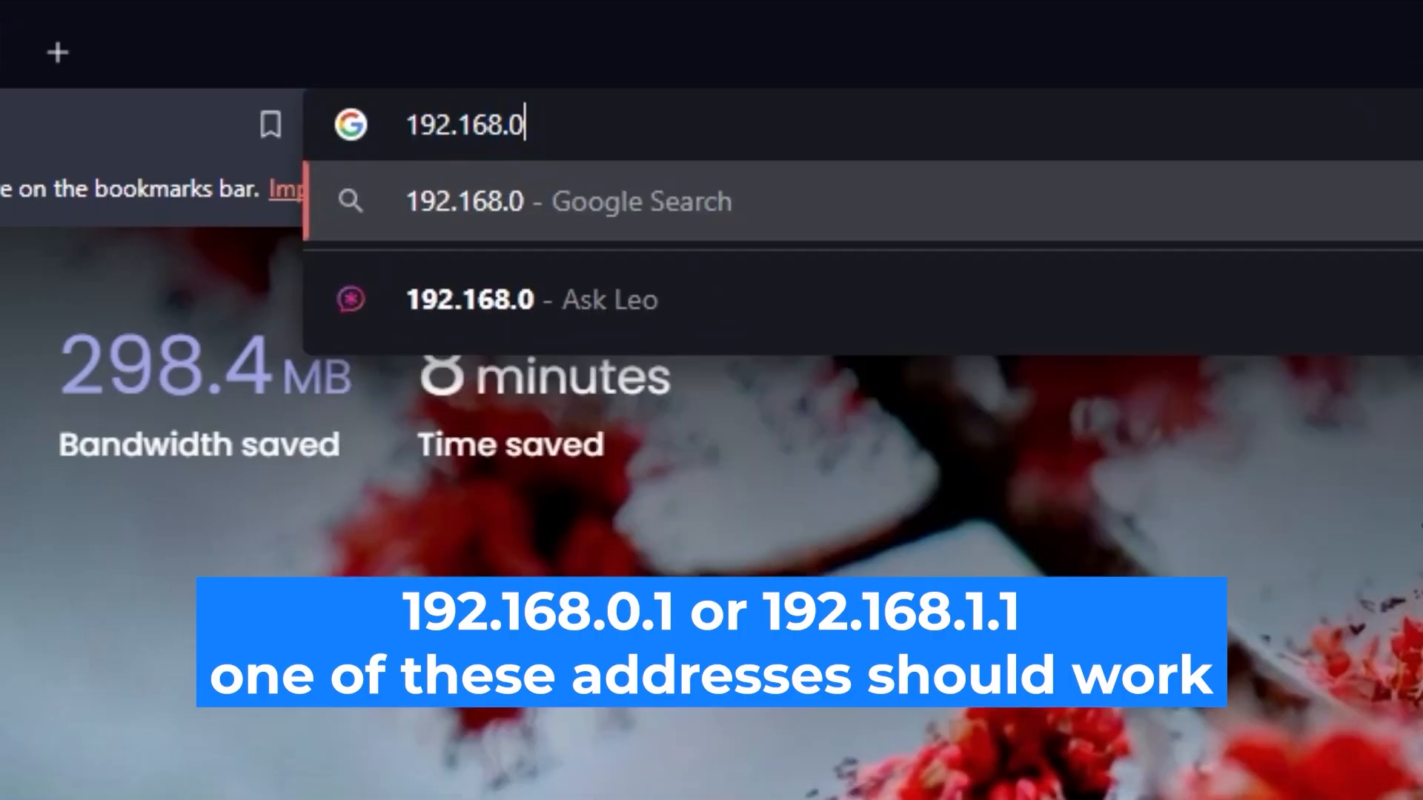
type(".1")
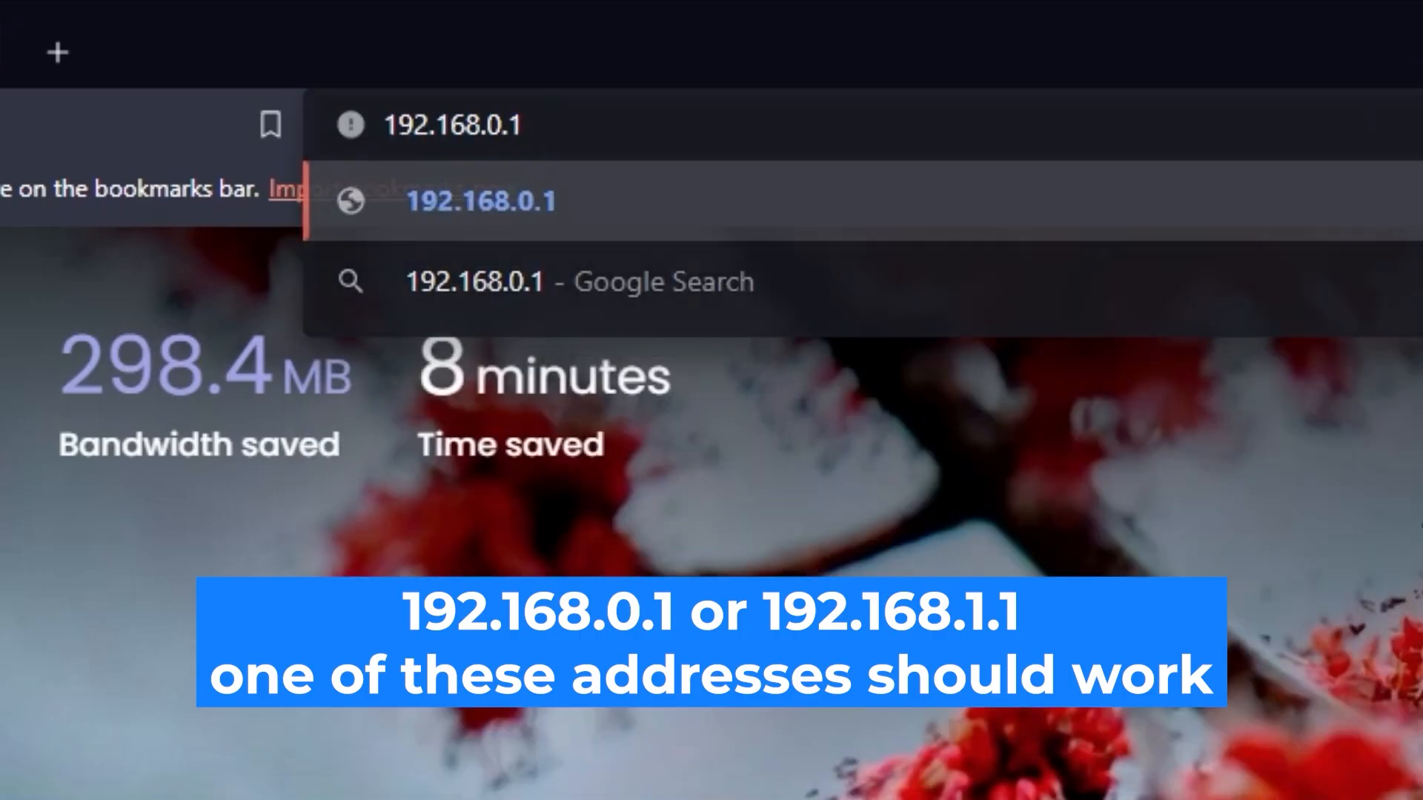
key("Return")
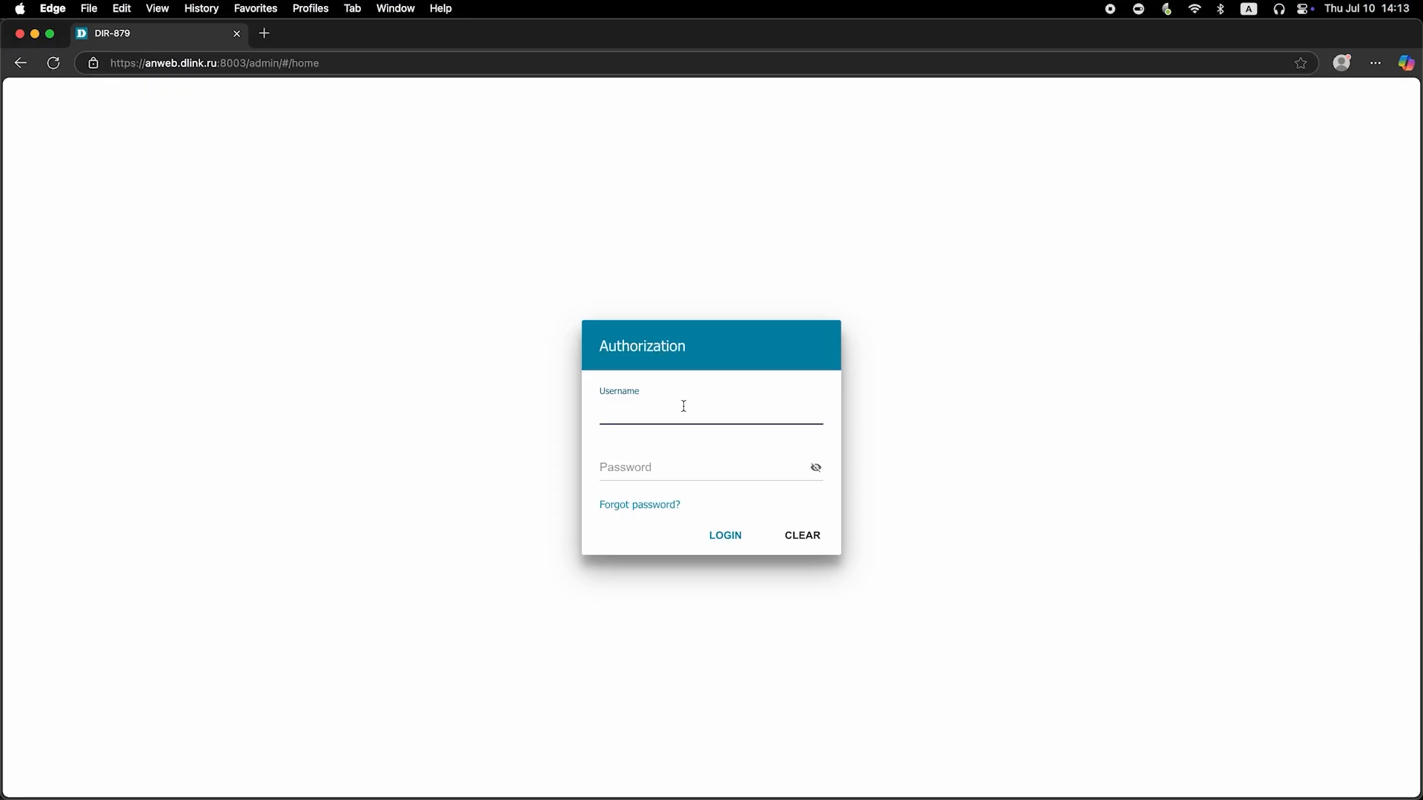
Step: Log in to the router's authorization form with the username admin and the account password, revealing the password before submitting
type("admin")
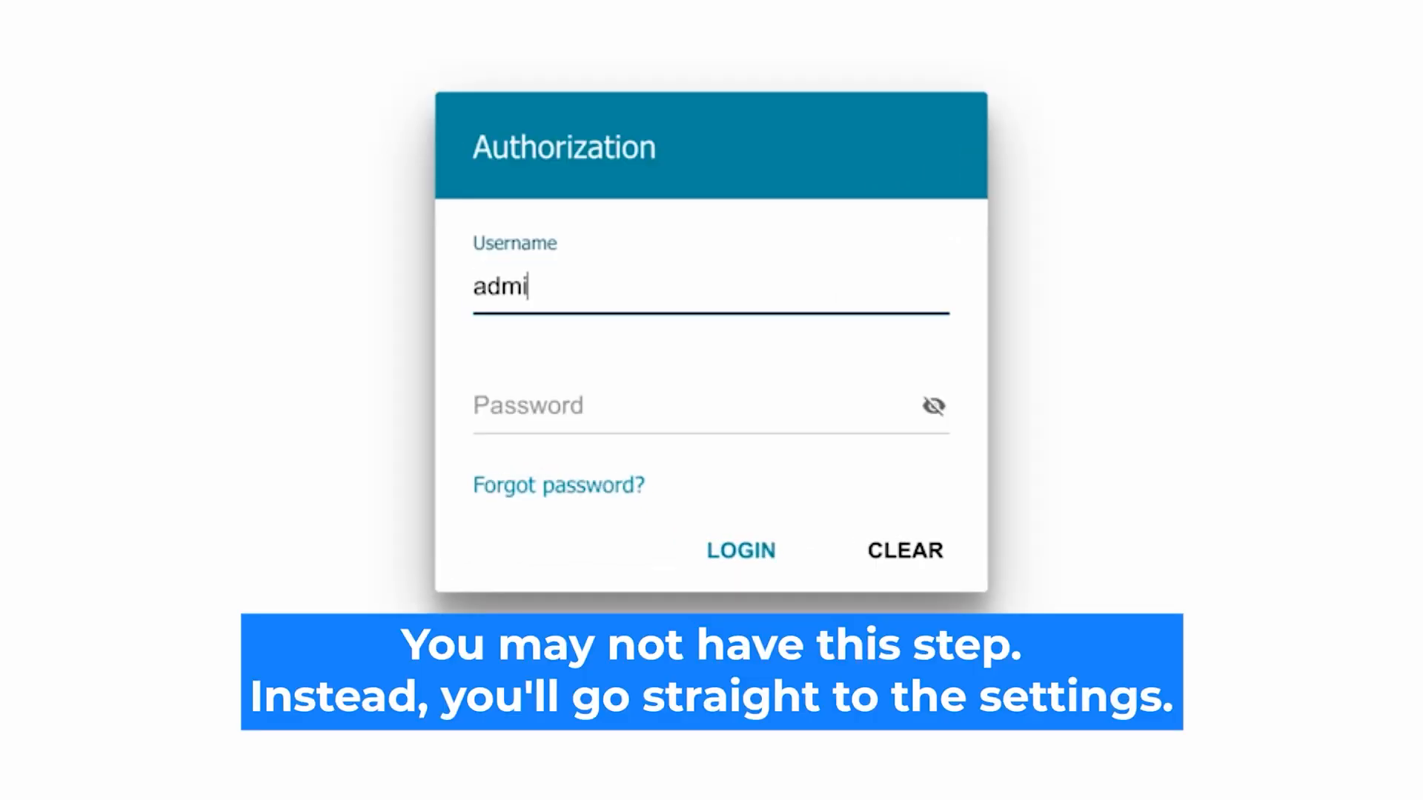
left_click(546, 408)
type("password")
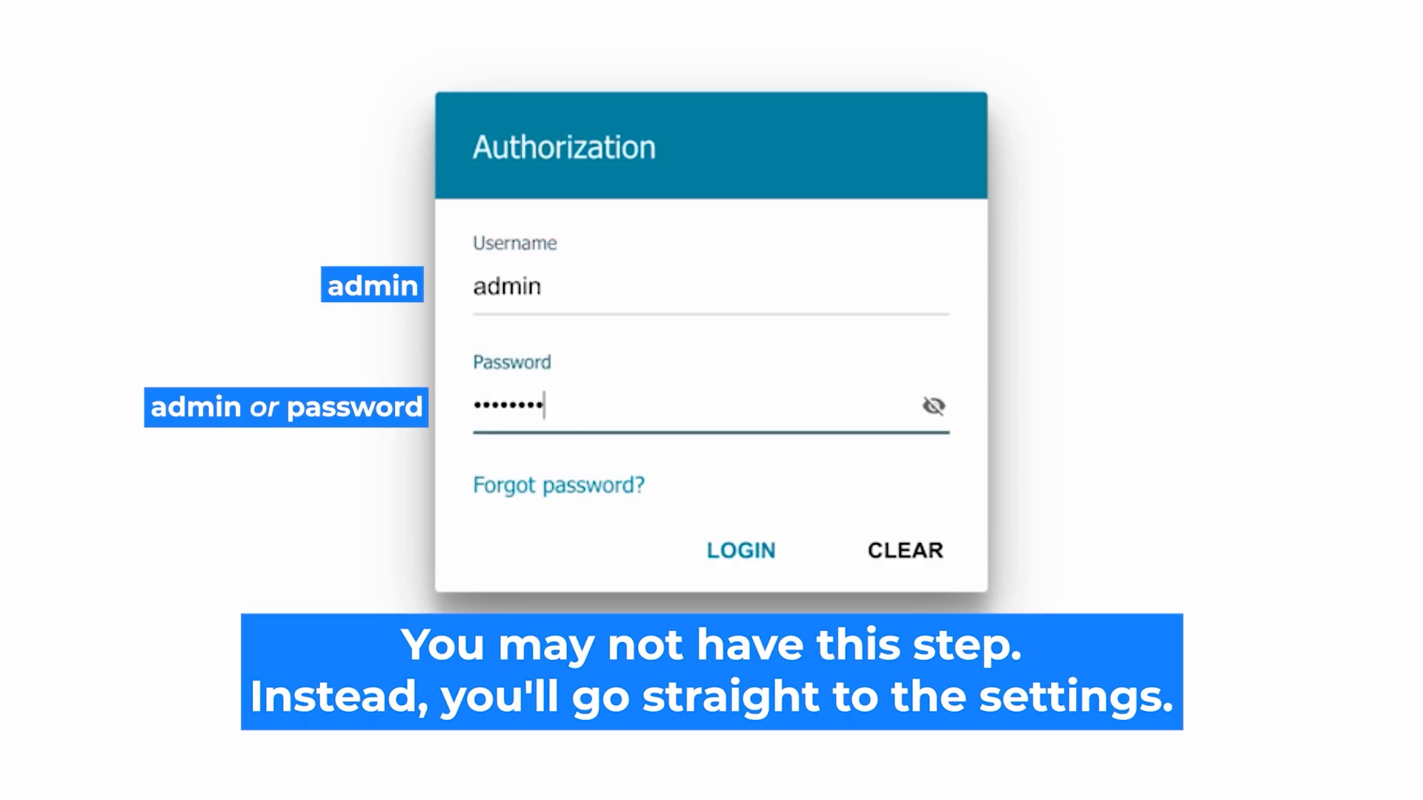
left_click(933, 405)
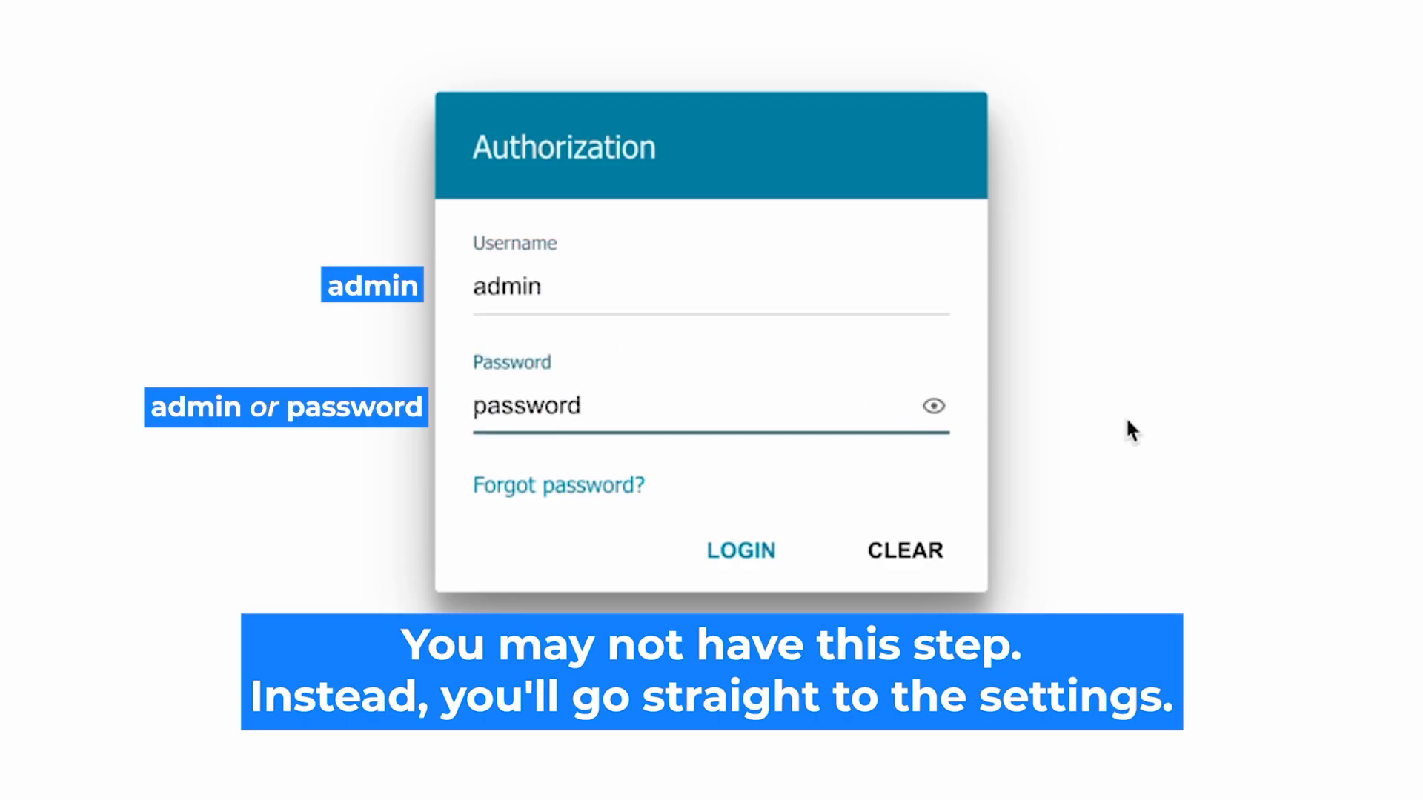
left_click(714, 546)
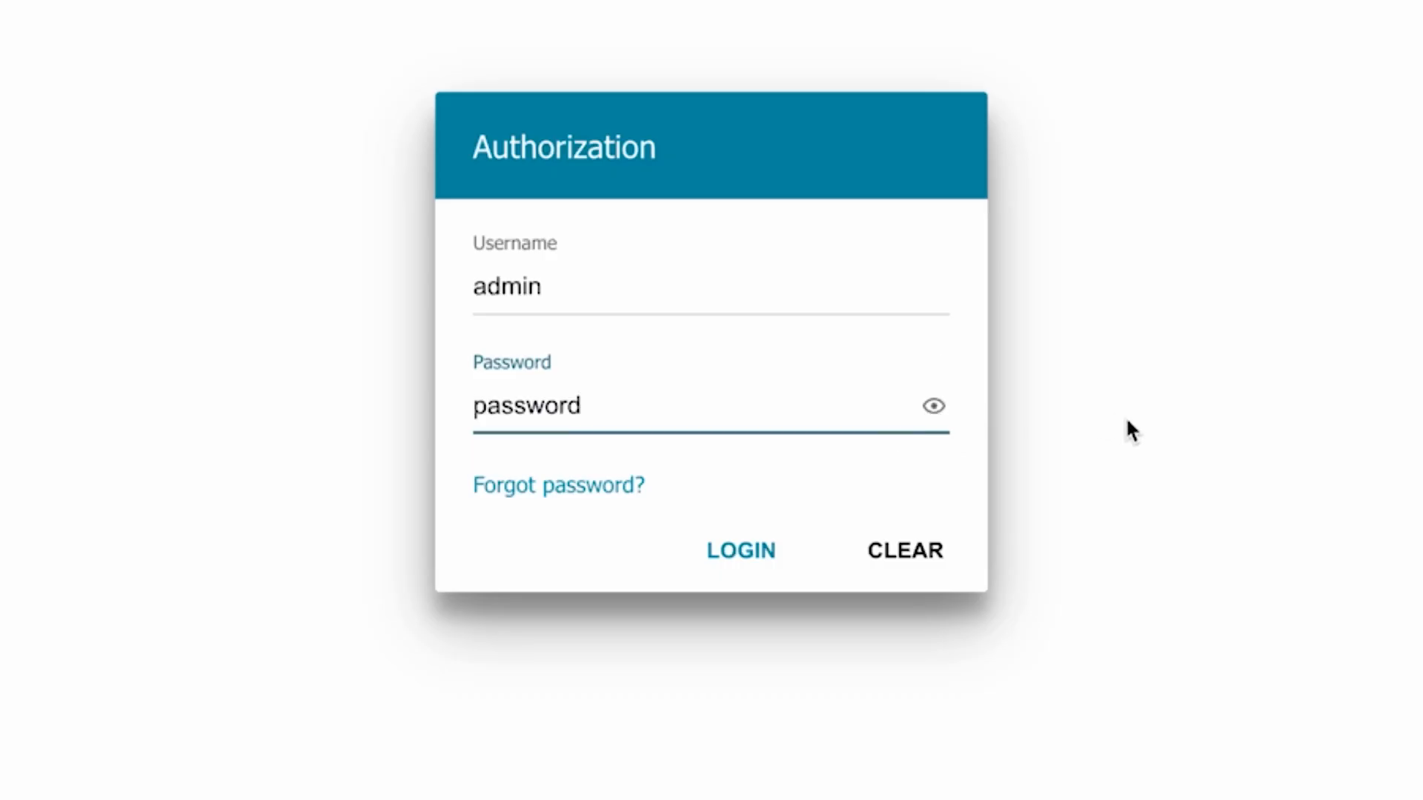
left_click(718, 549)
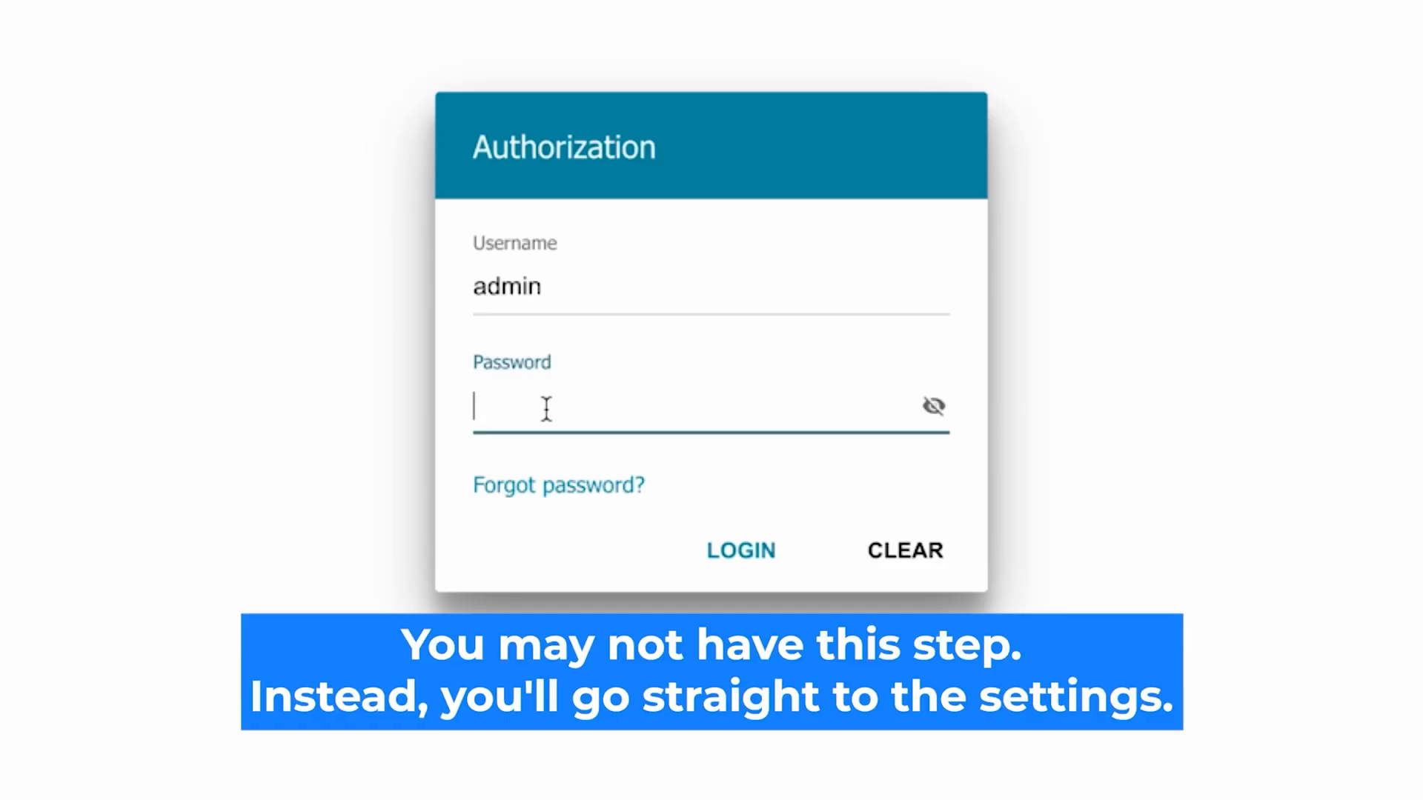
Step: Enter the account password again in the authorization form, reveal it and log in
type("*********")
left_click(933, 406)
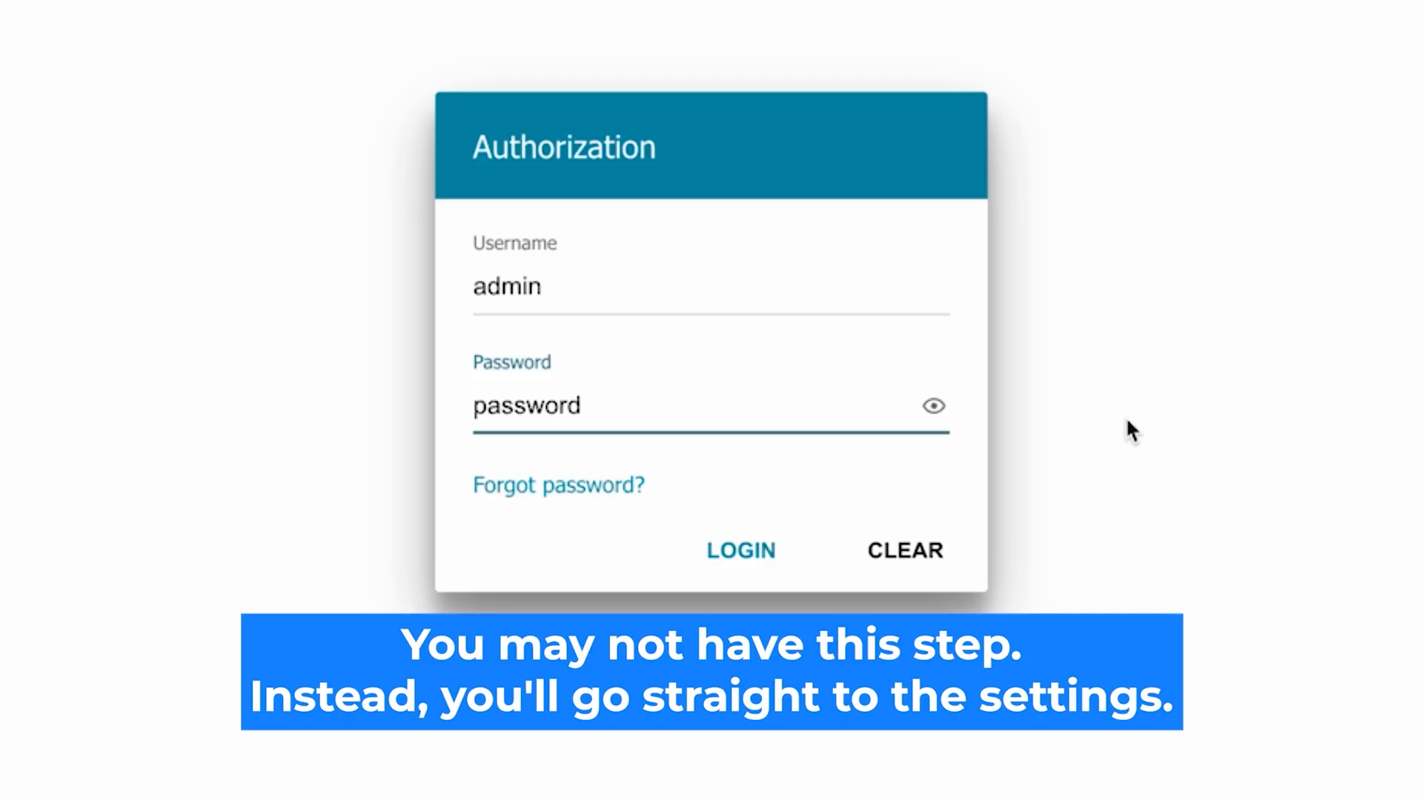
left_click(717, 550)
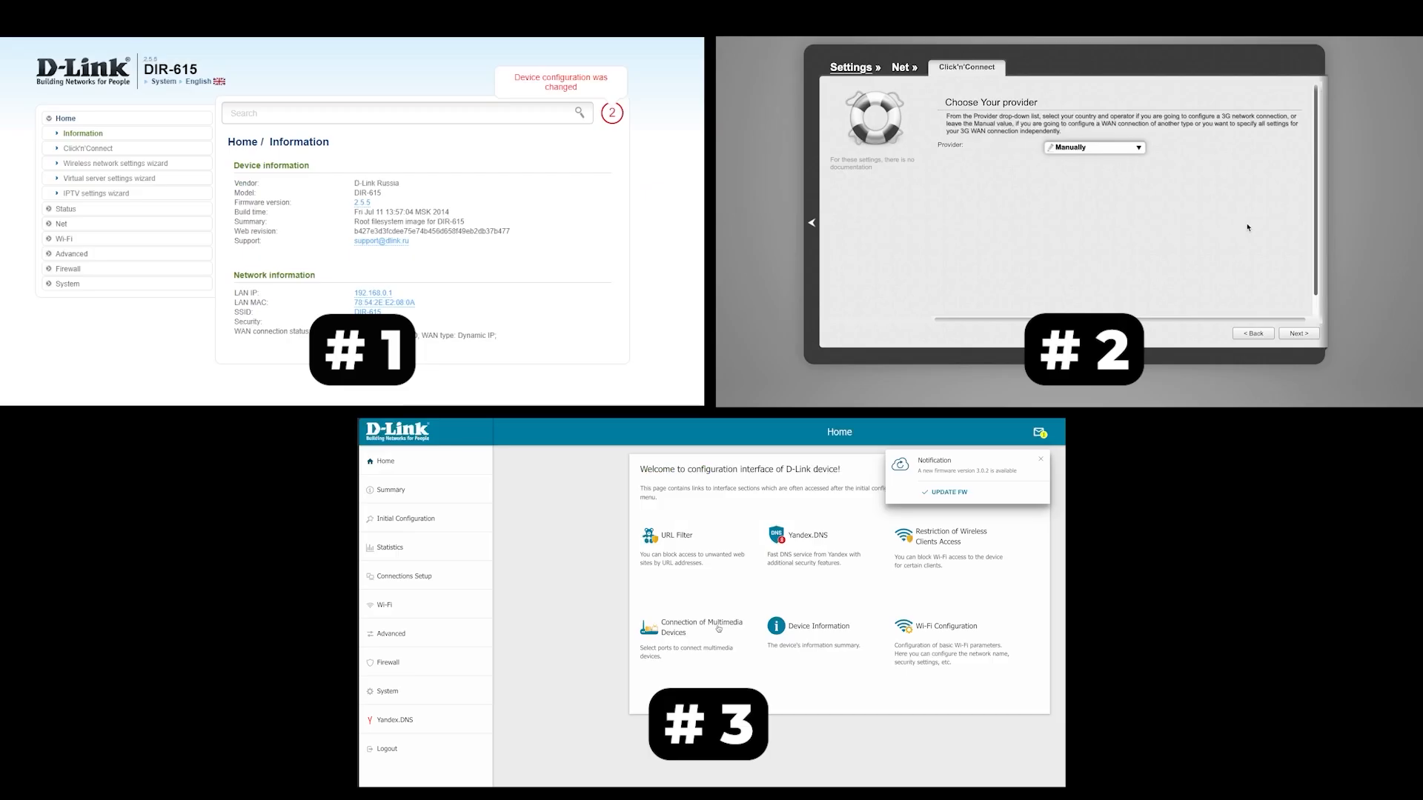
Step: Continue Click'n'Connect with the provider set to Manually and look through the offered connection types
left_click(1040, 459)
left_click(1303, 335)
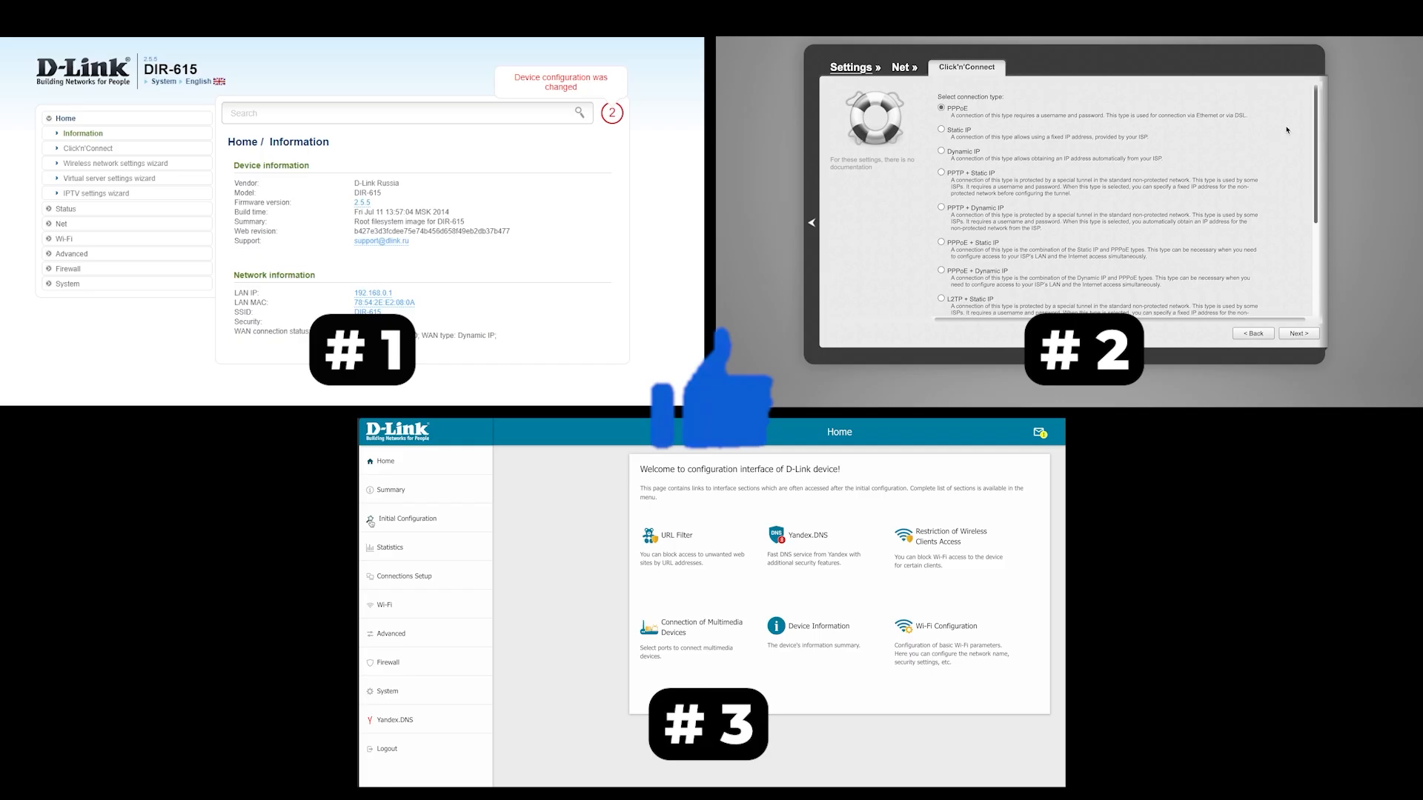
scroll(1287, 129, "down", 2)
left_click(106, 148)
scroll(1287, 129, "down", 4)
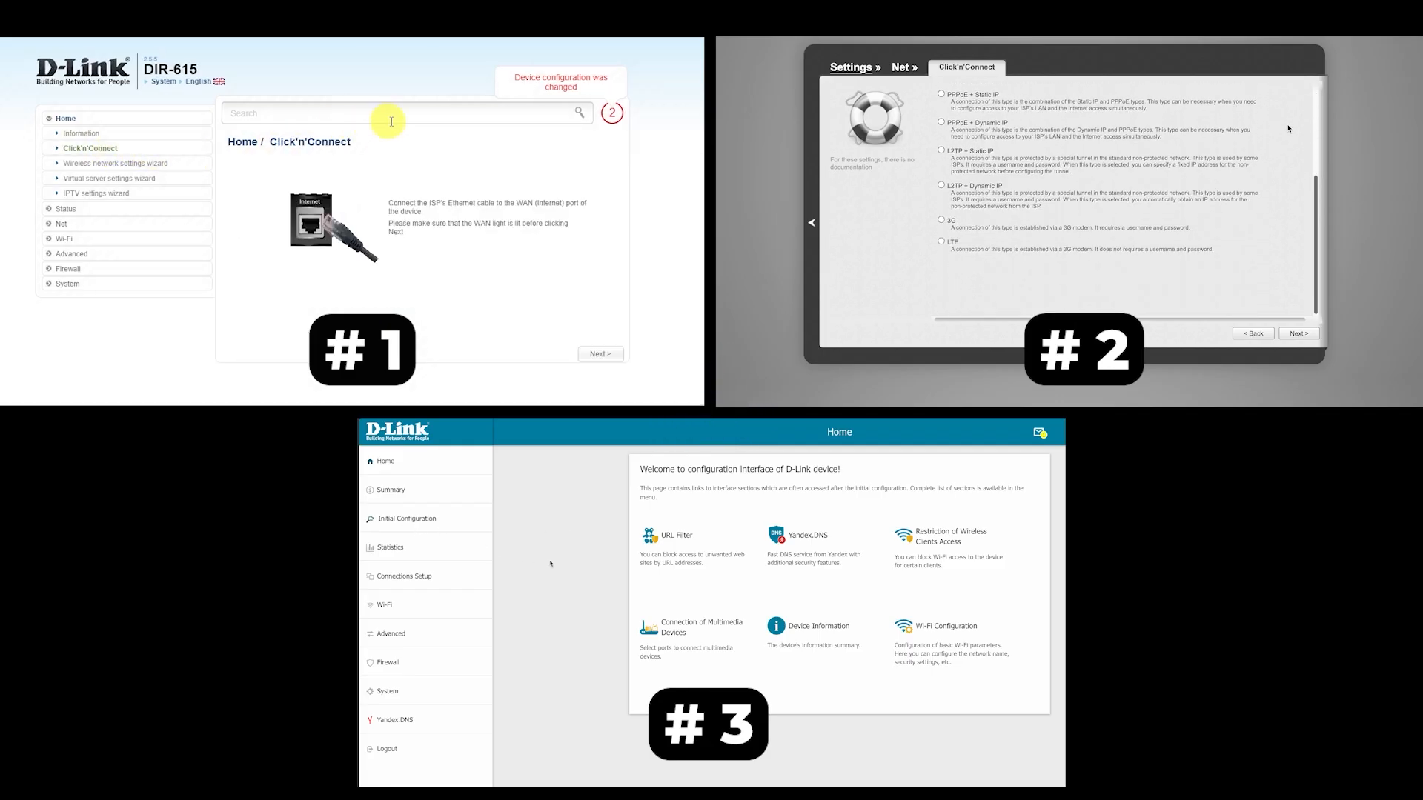
scroll(1288, 128, "up", 6)
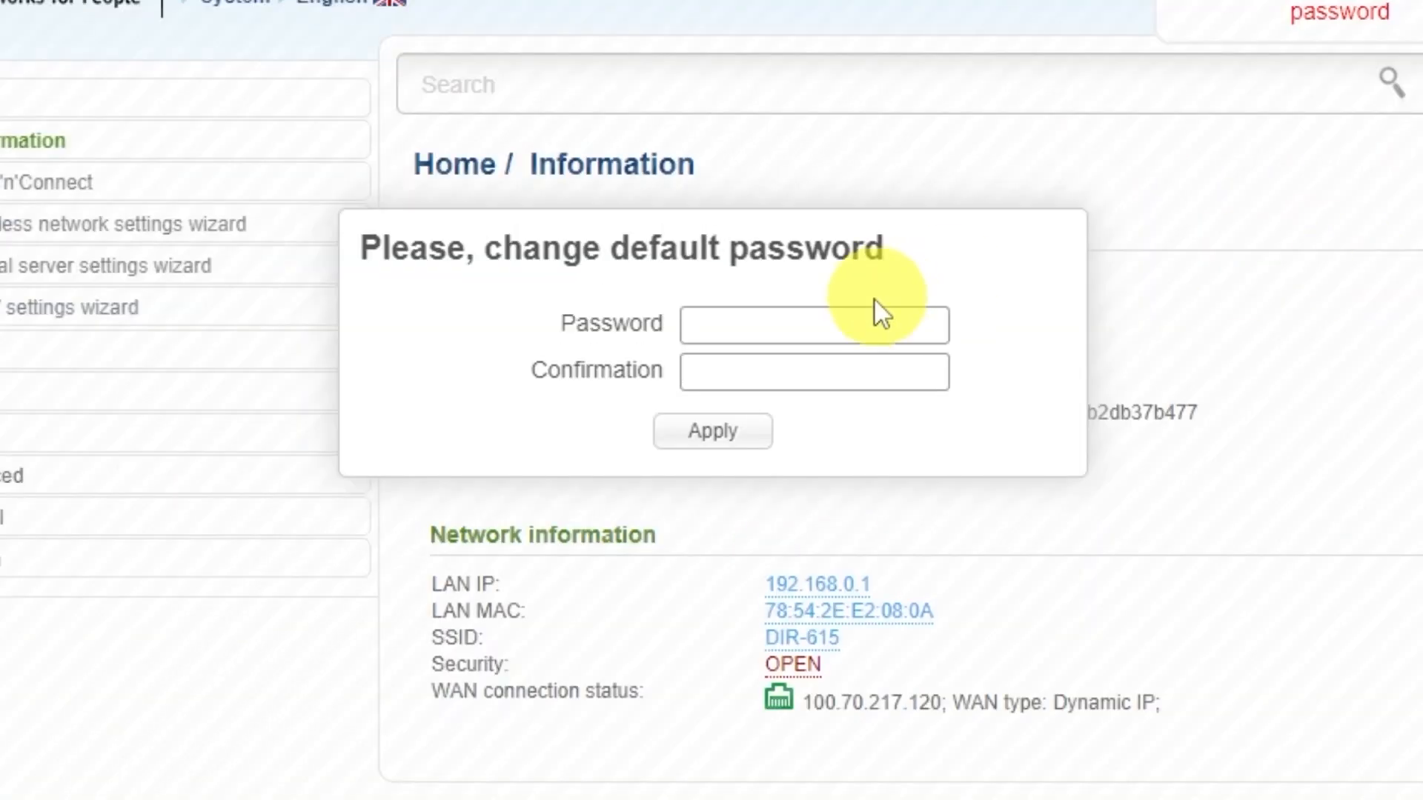
Step: Replace the router's default password by entering and confirming a new one, and apply the change
left_click(786, 259)
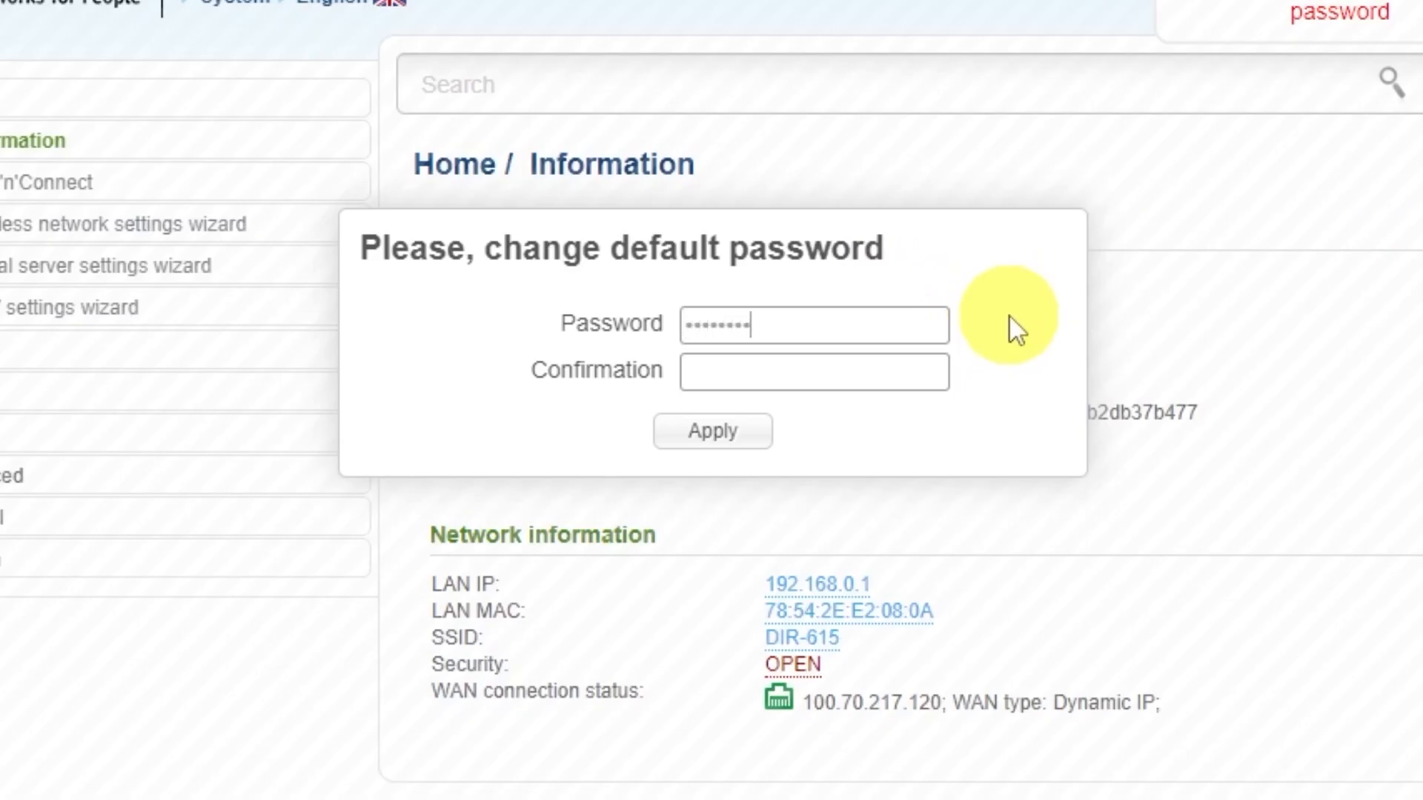
left_click(919, 363)
type("••••")
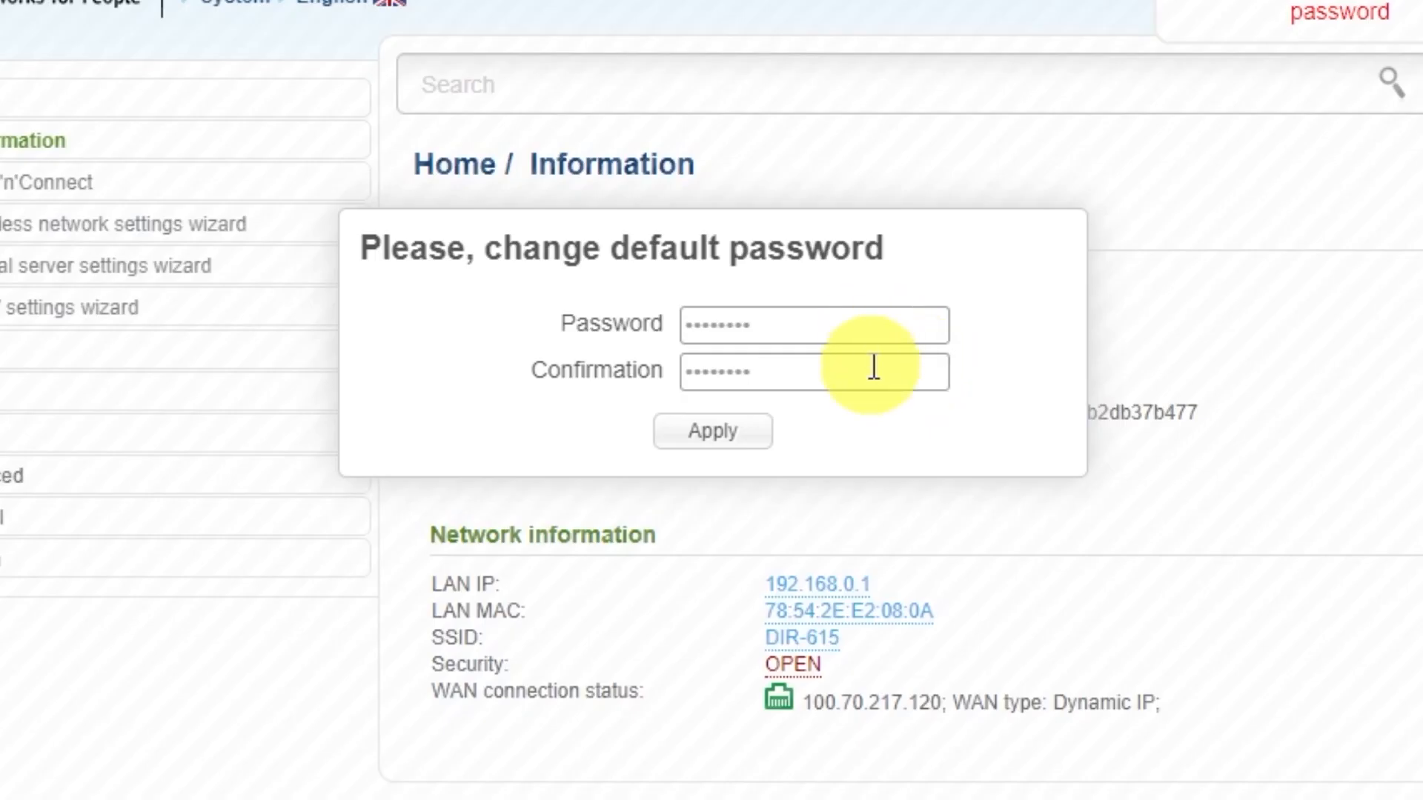
left_click(750, 439)
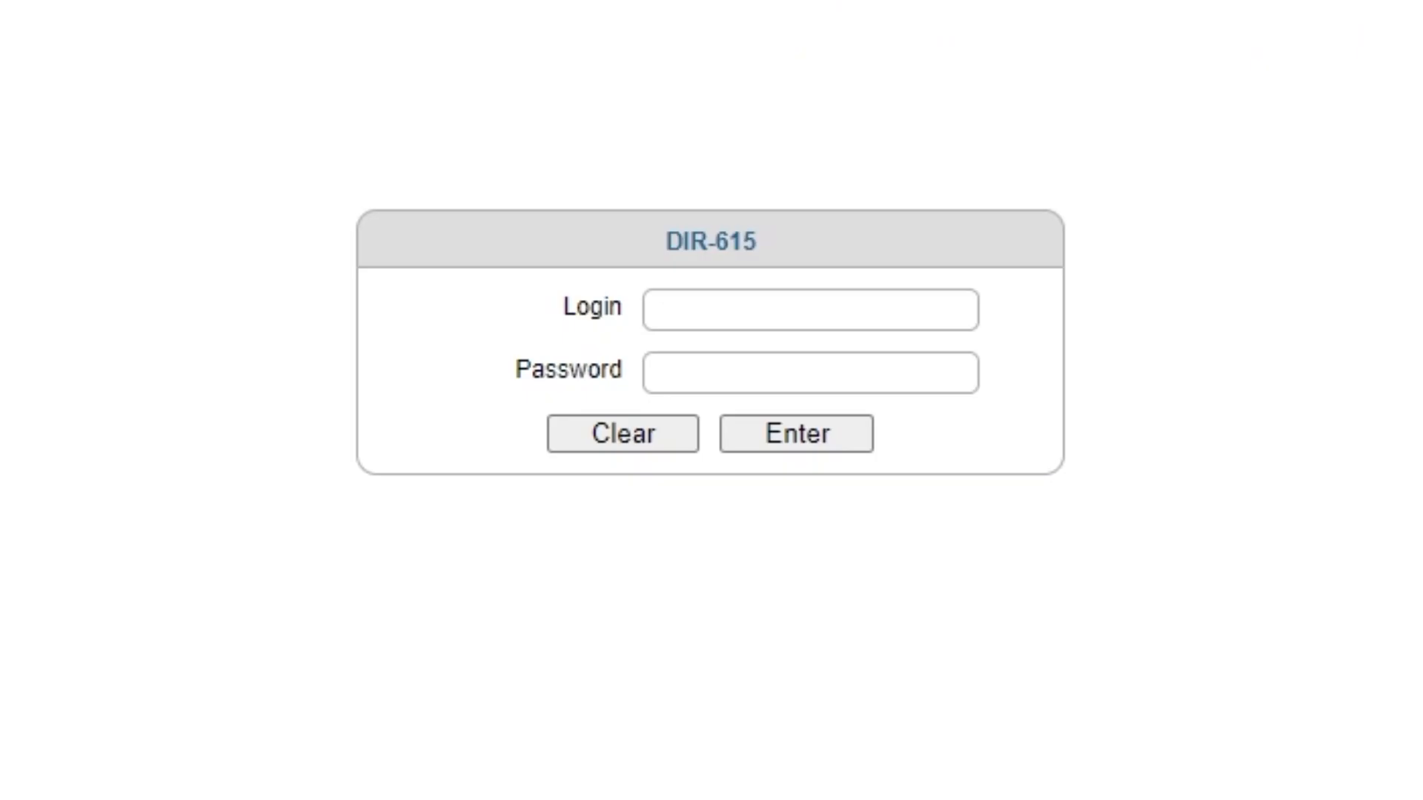
Step: Log in to the DIR-615 as admin with the new account password and decline saving it in the browser
left_click(763, 309)
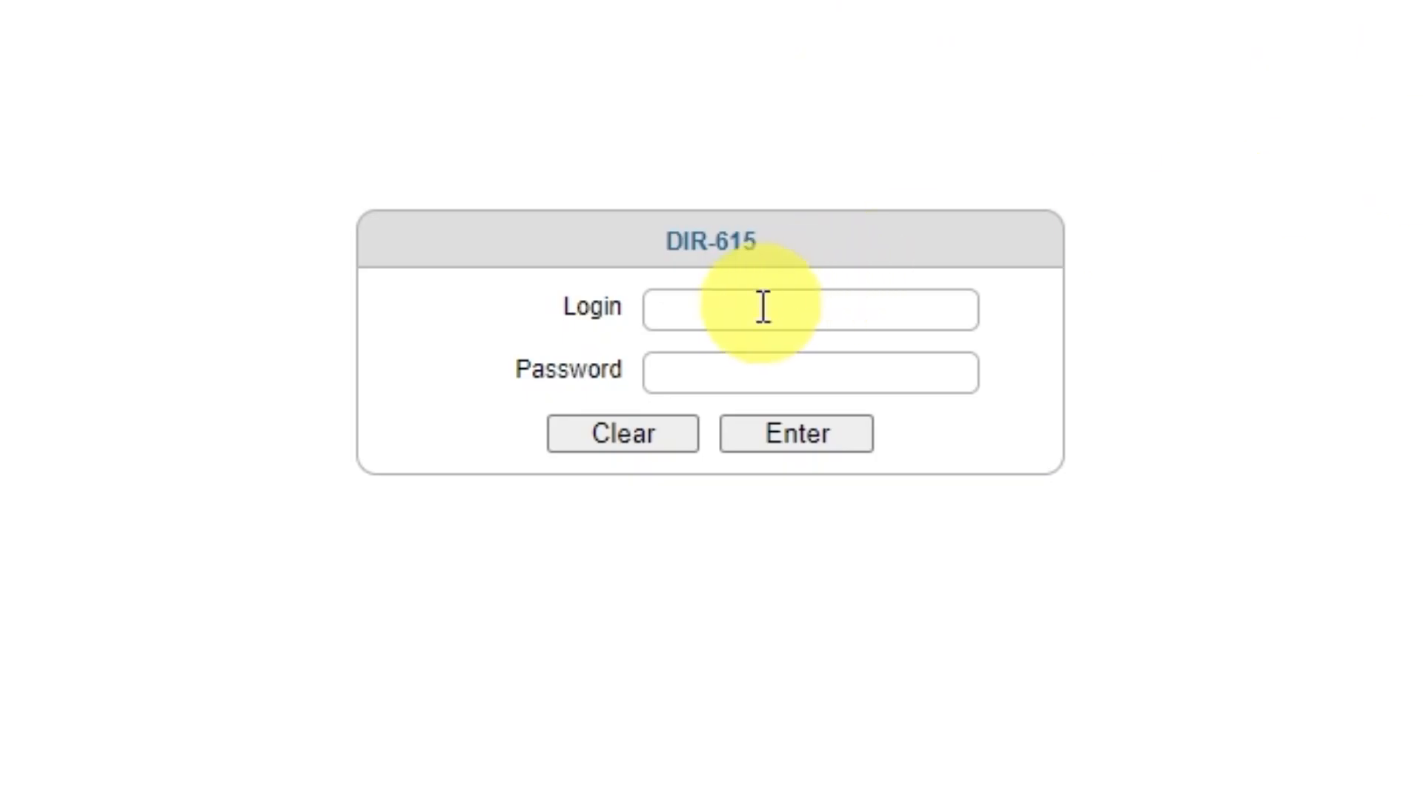
type("admin")
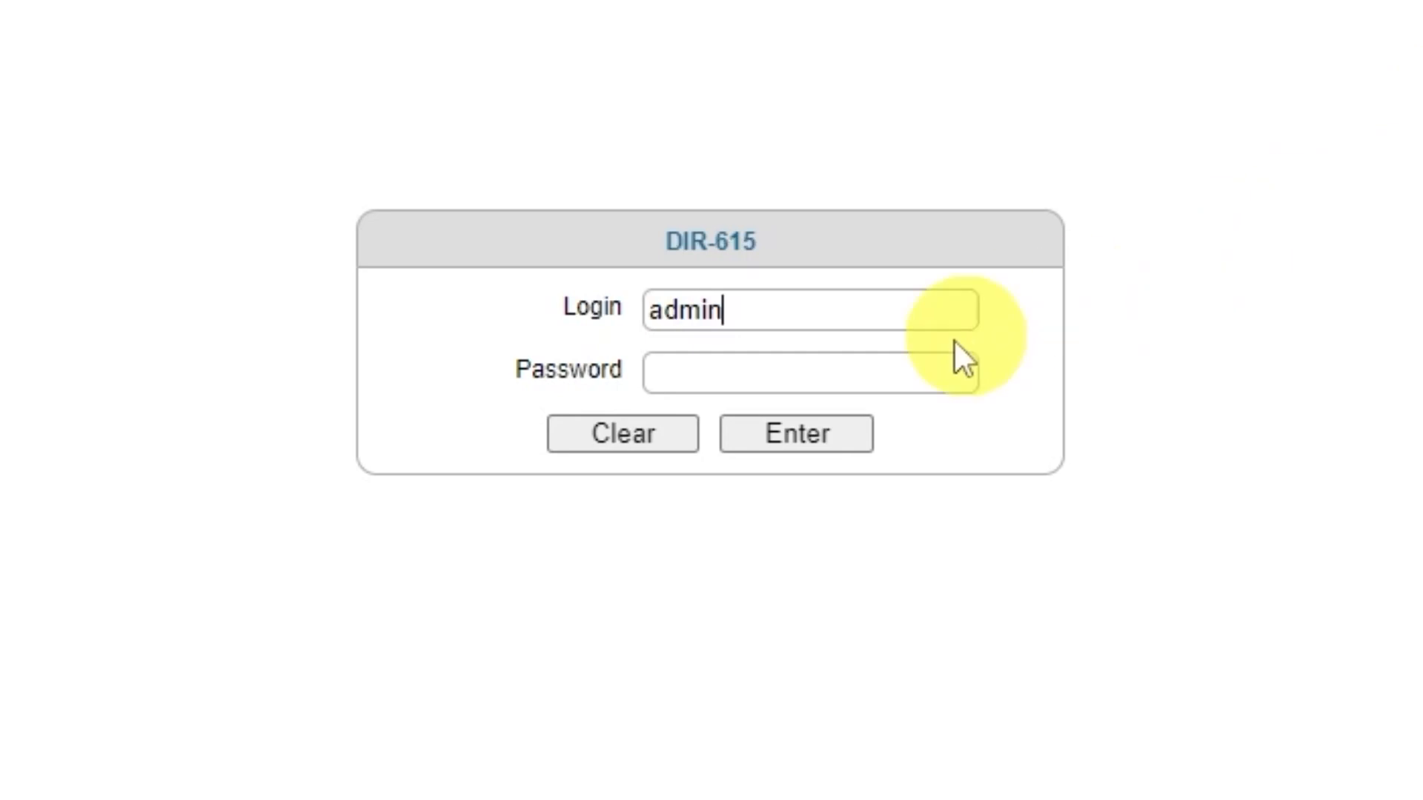
left_click(880, 378)
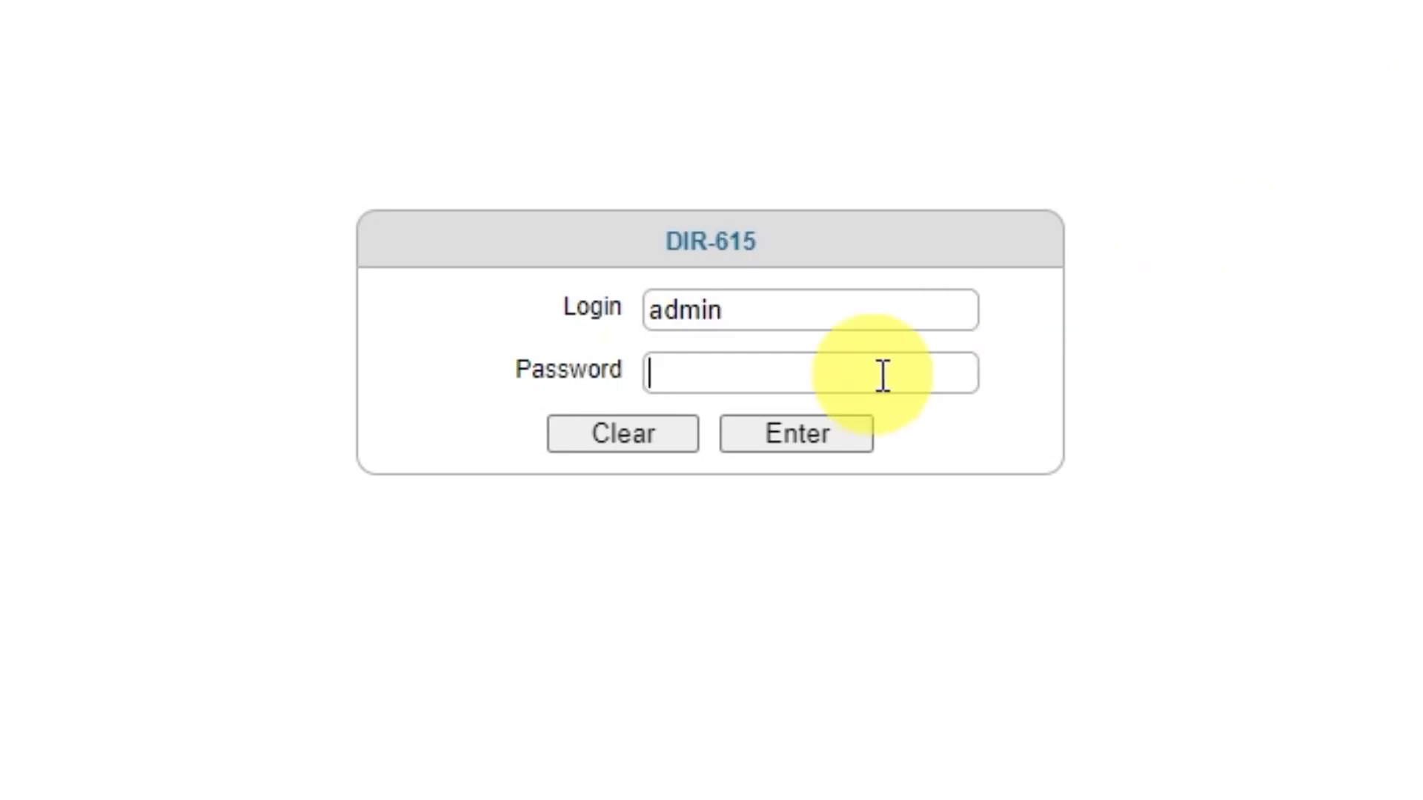
type("••••••••")
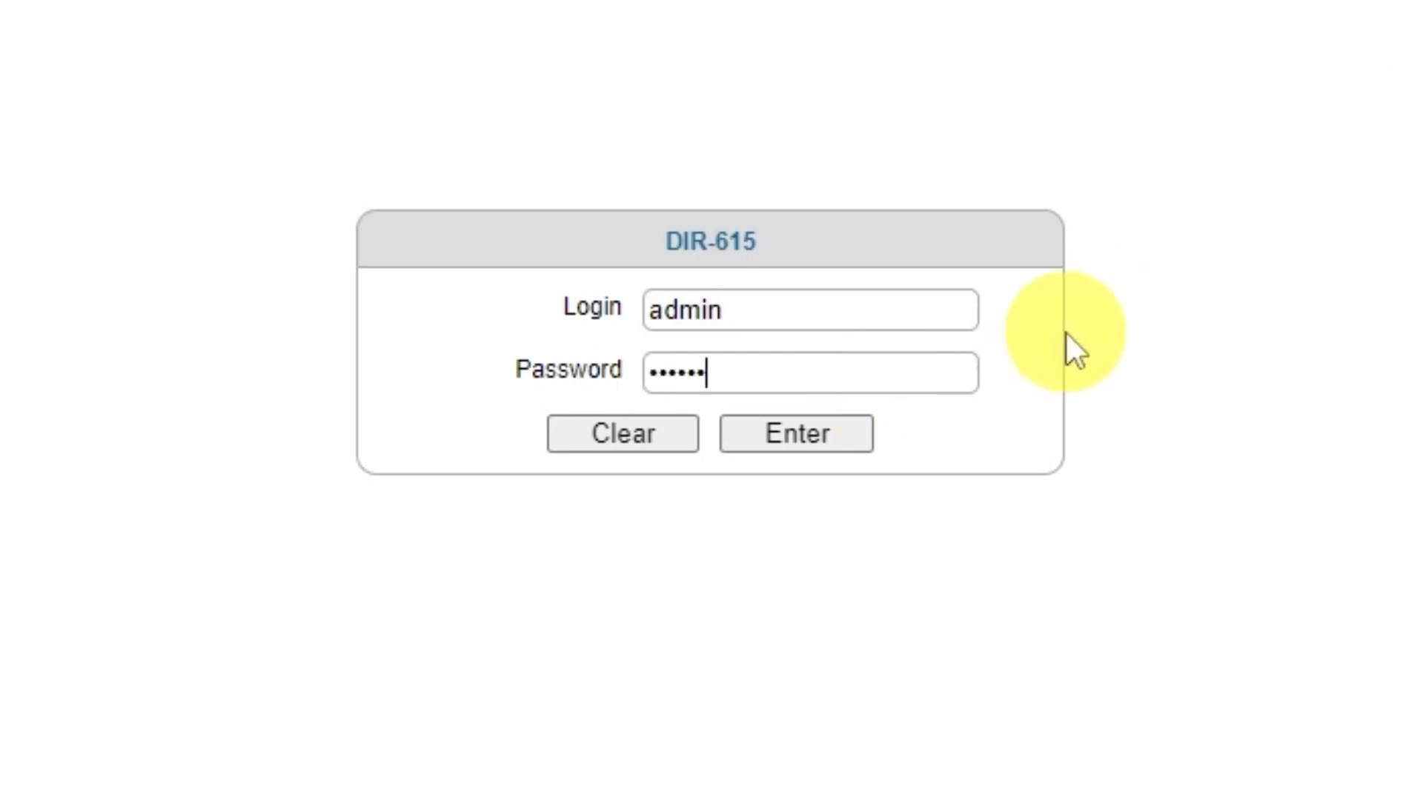
left_click(784, 441)
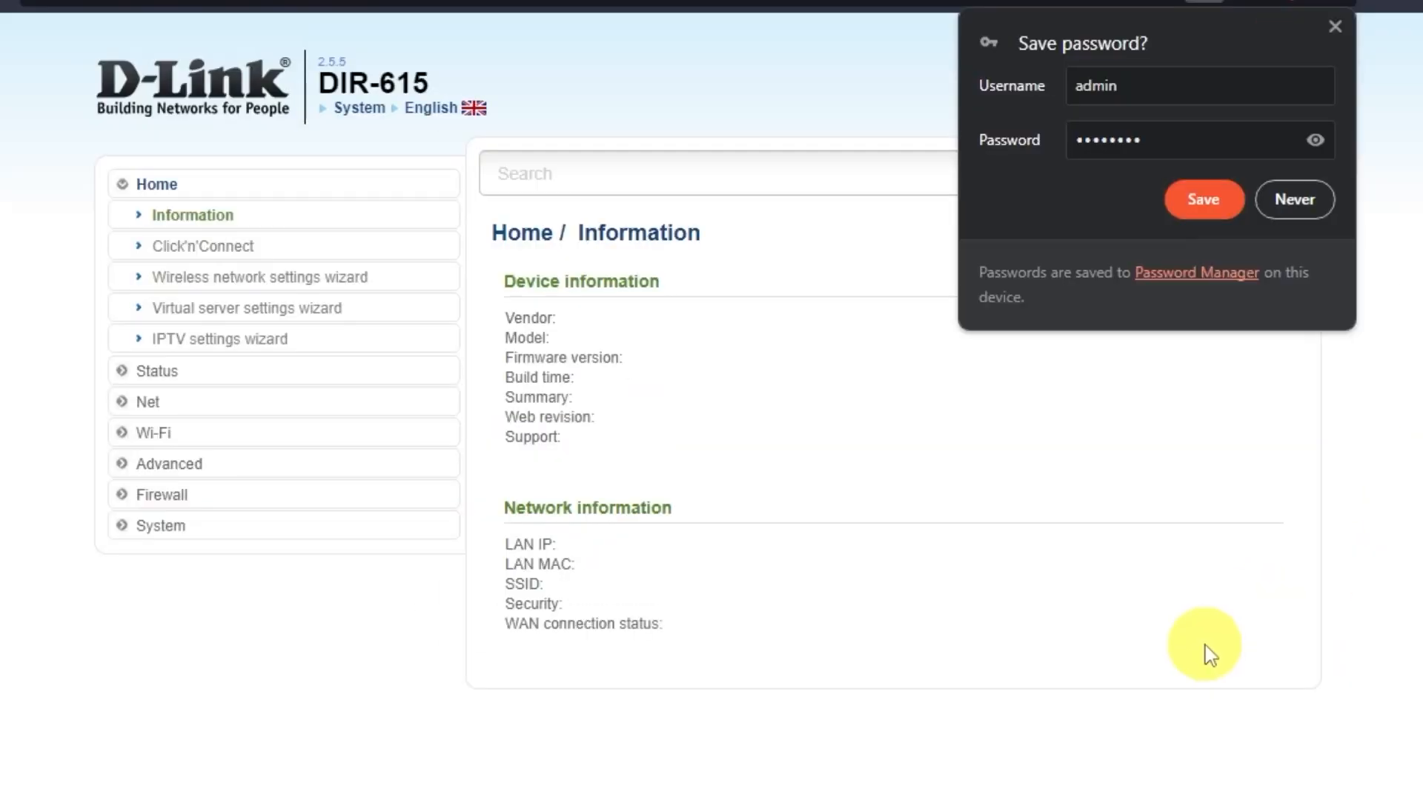
left_click(1298, 202)
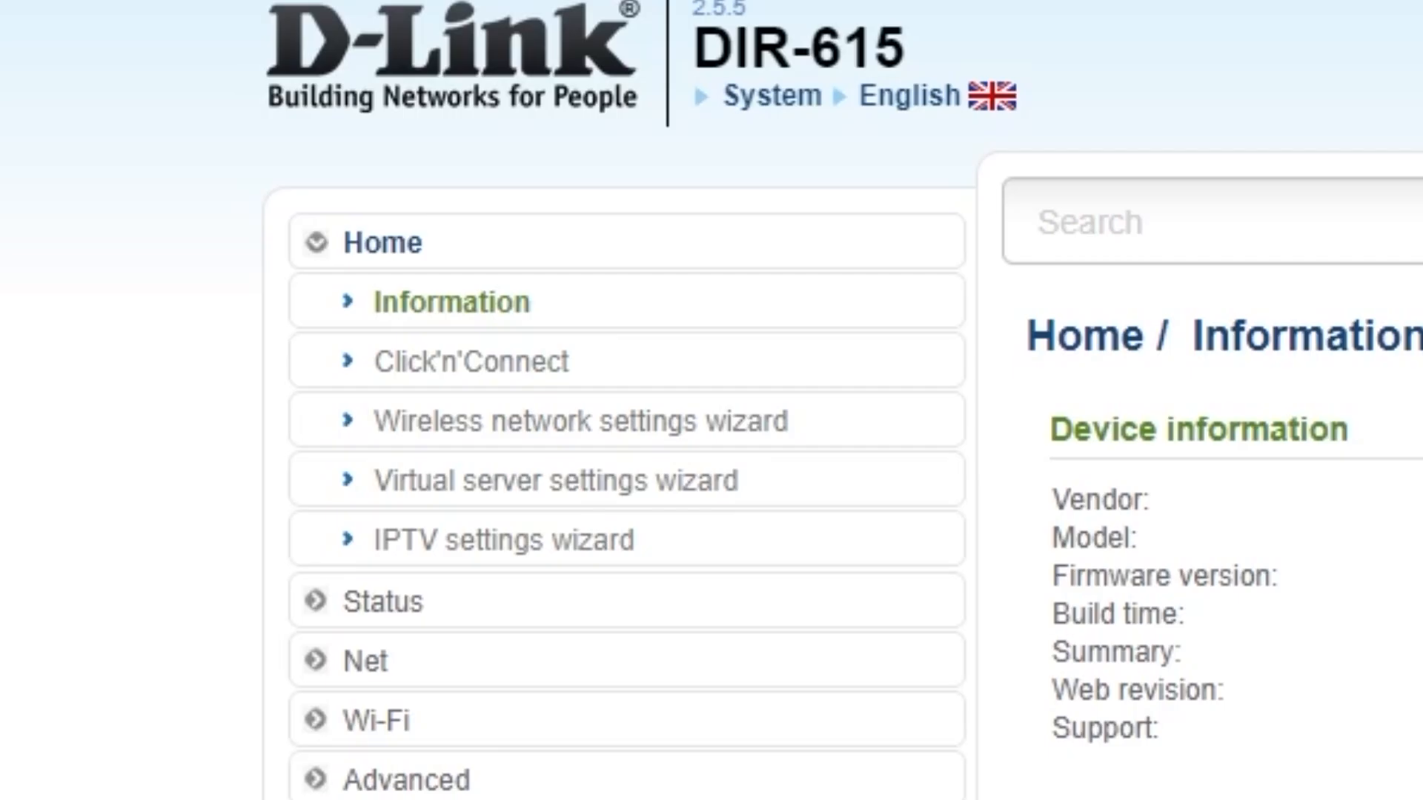
Step: Start the Click'n'Connect wizard, choose Dynamic IP as the connection type and continue to its settings
left_click(544, 377)
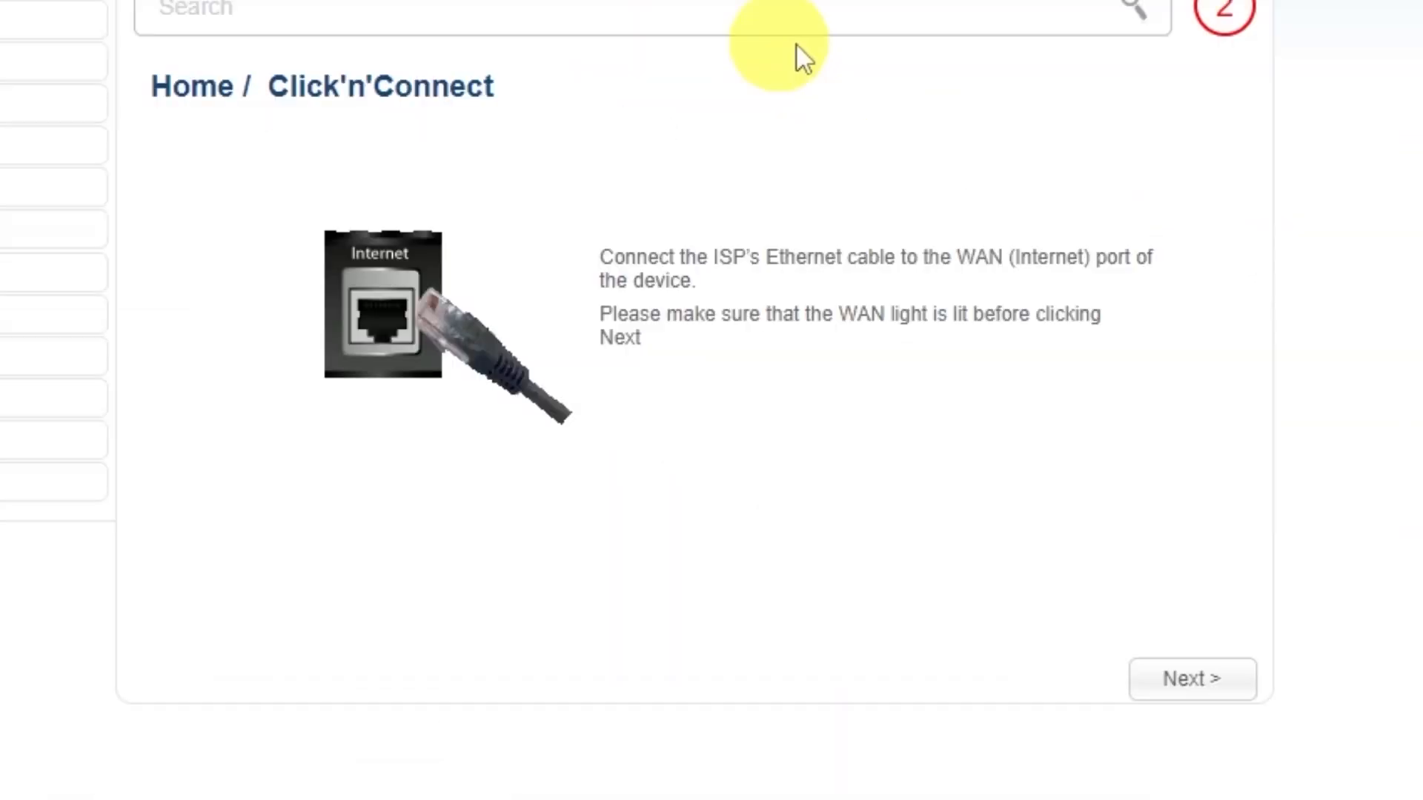
left_click(1189, 680)
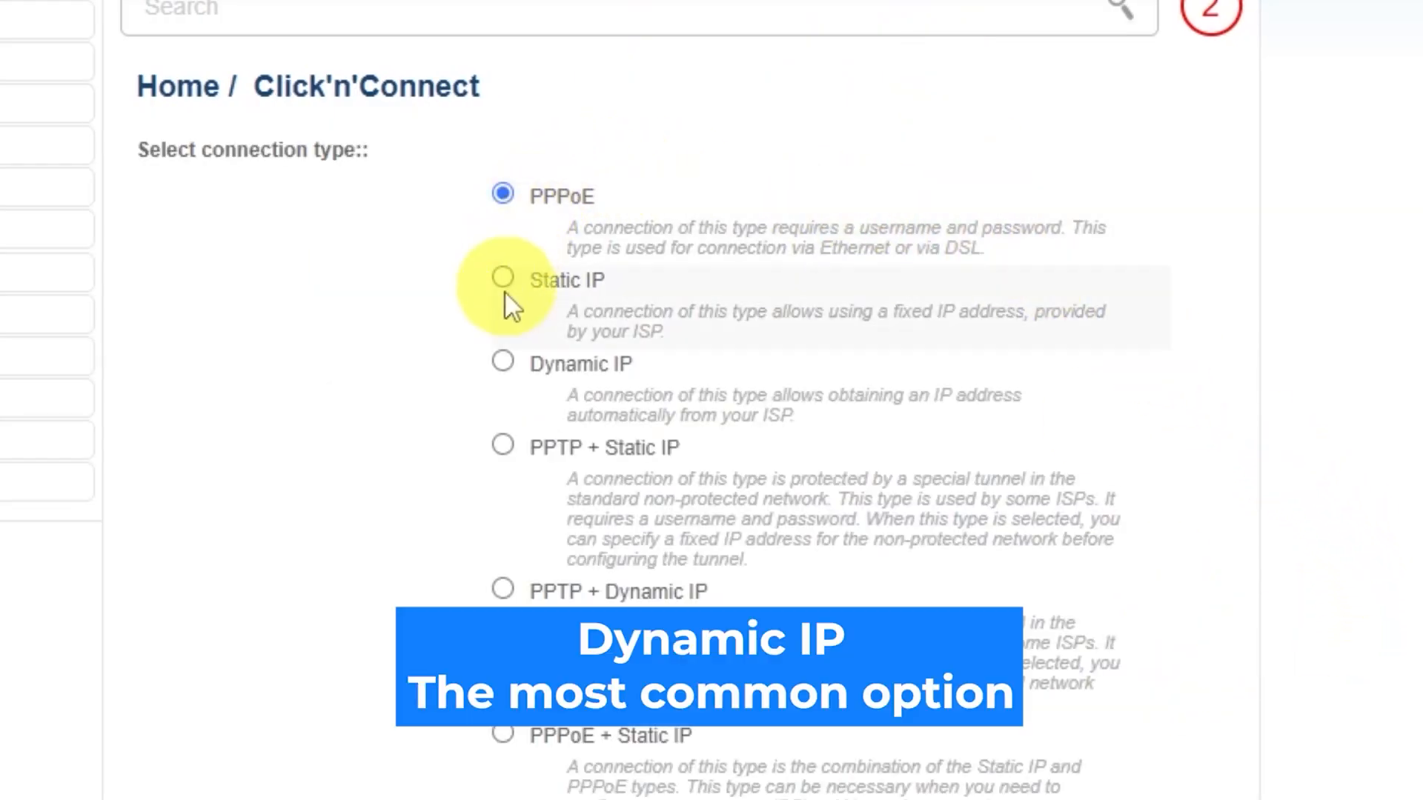
scroll(498, 519, "down", 4)
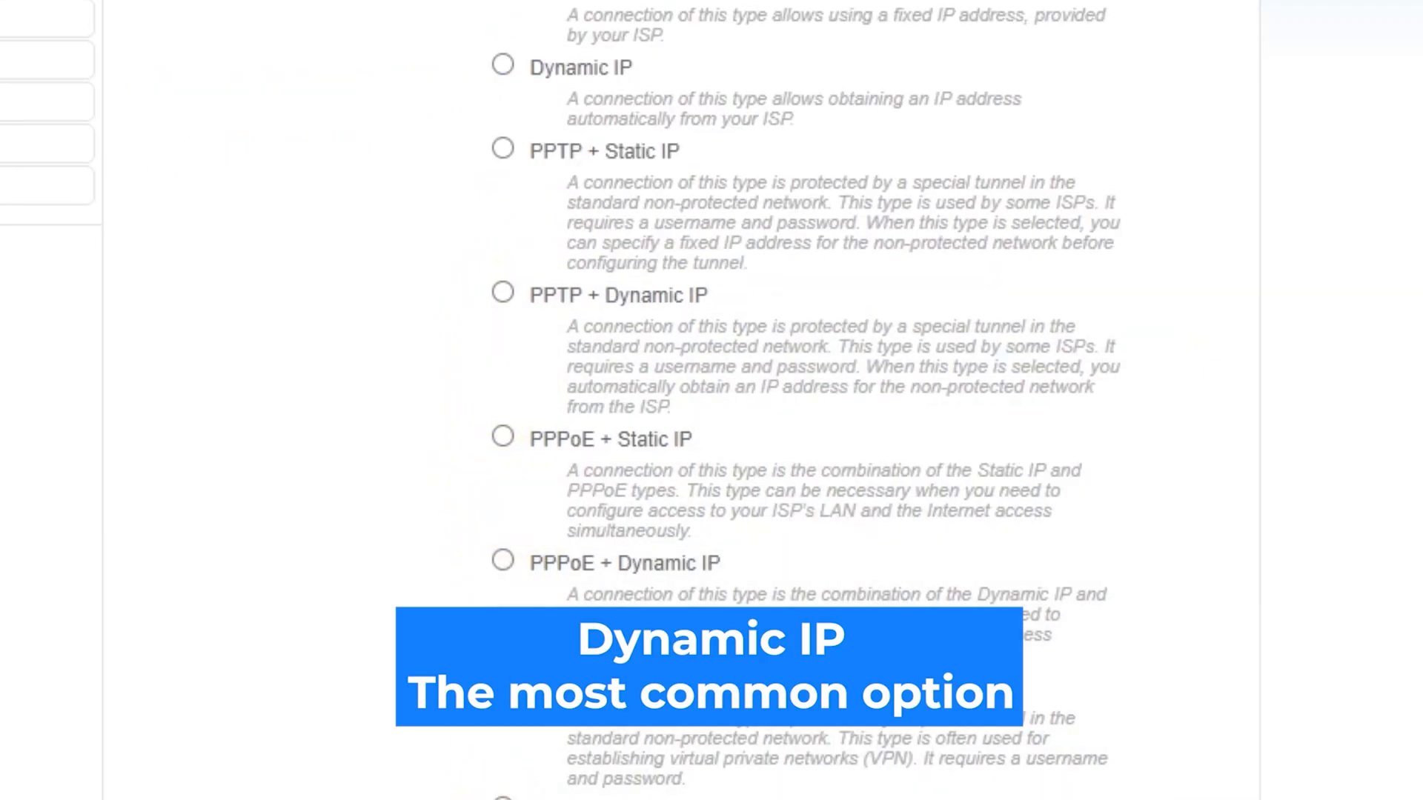
scroll(680, 401, "up", 4)
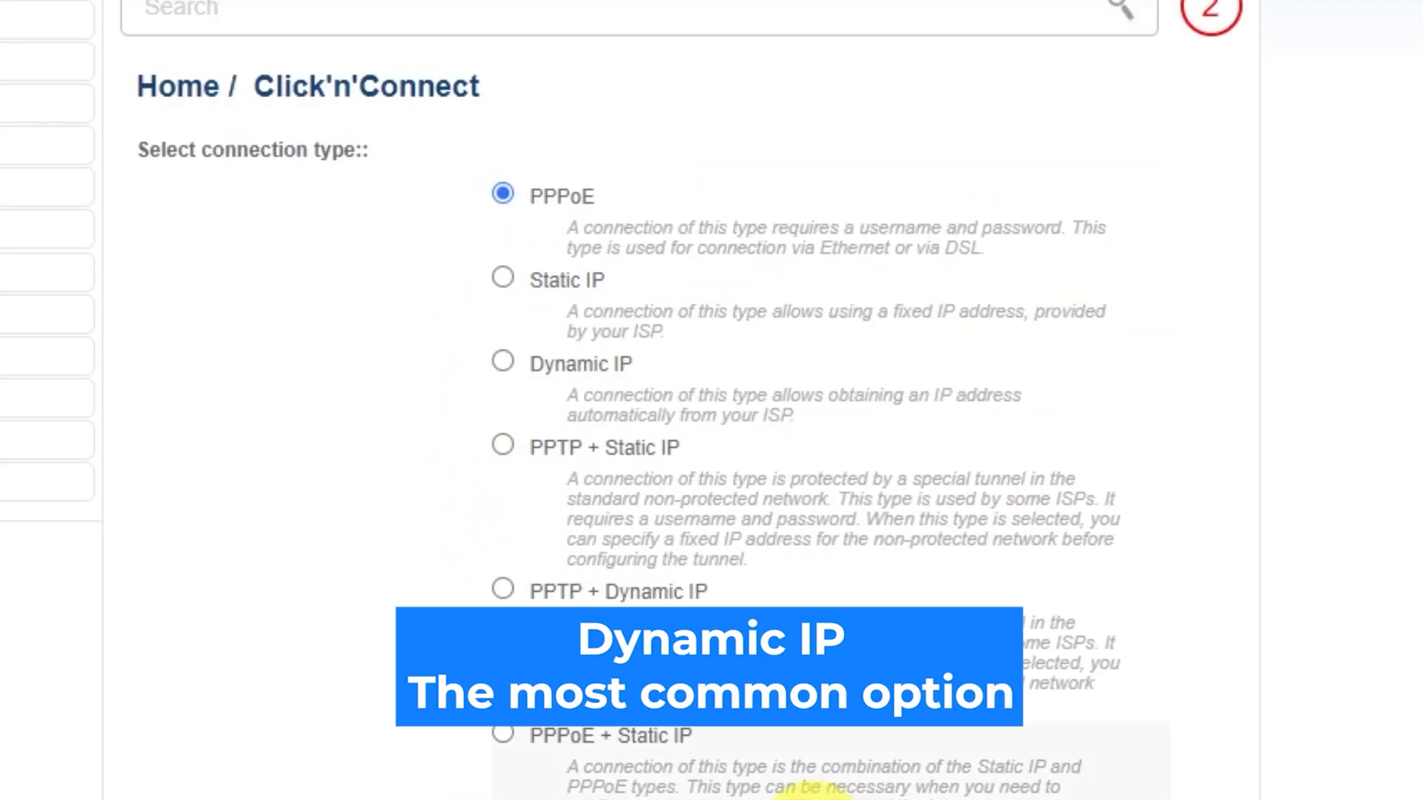
left_click(503, 362)
scroll(1260, 481, "down", 2)
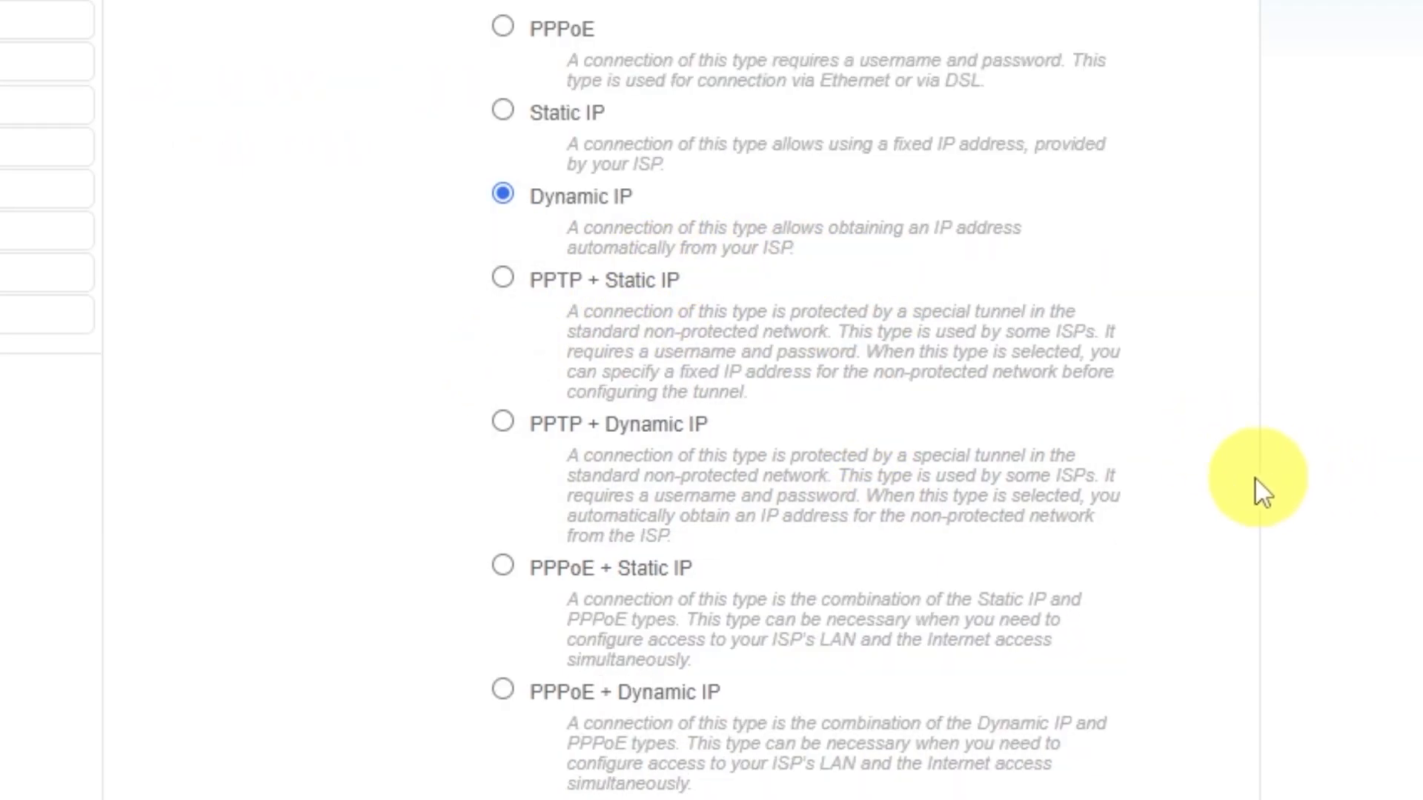
scroll(1254, 478, "down", 8)
left_click(1135, 730)
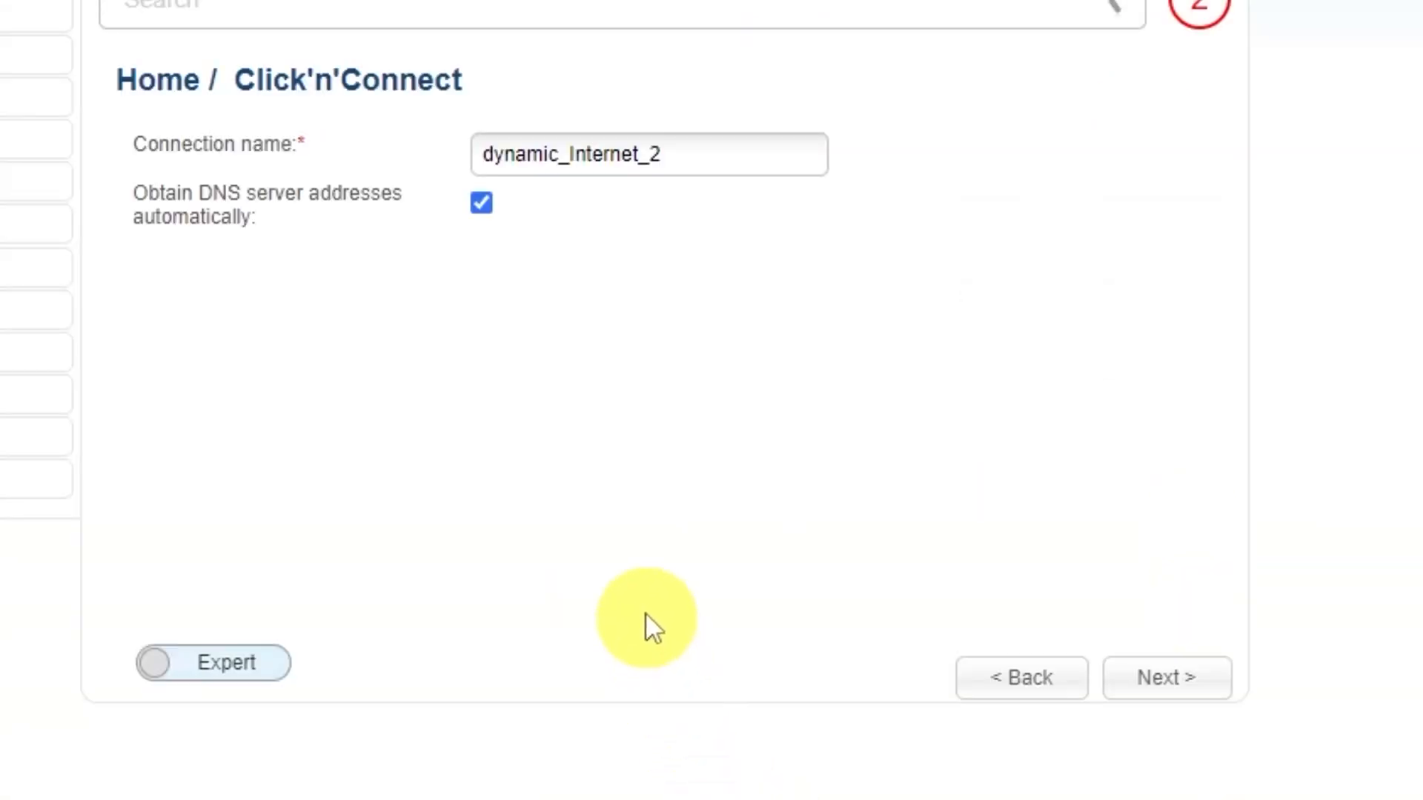
Step: Name the connection "d-link wifi" and continue to the wizard's settings summary
left_click_drag(696, 155, 478, 154)
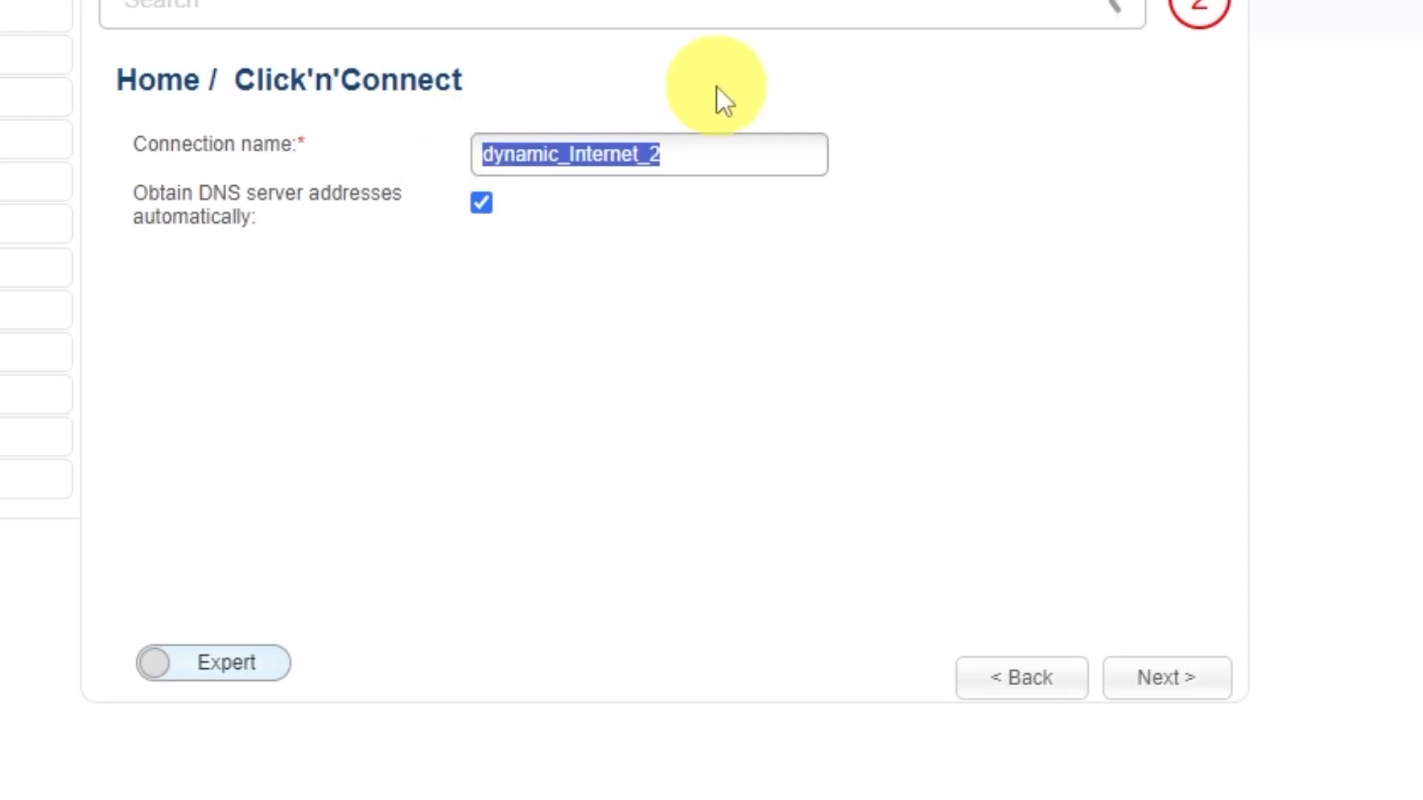
type("d-link")
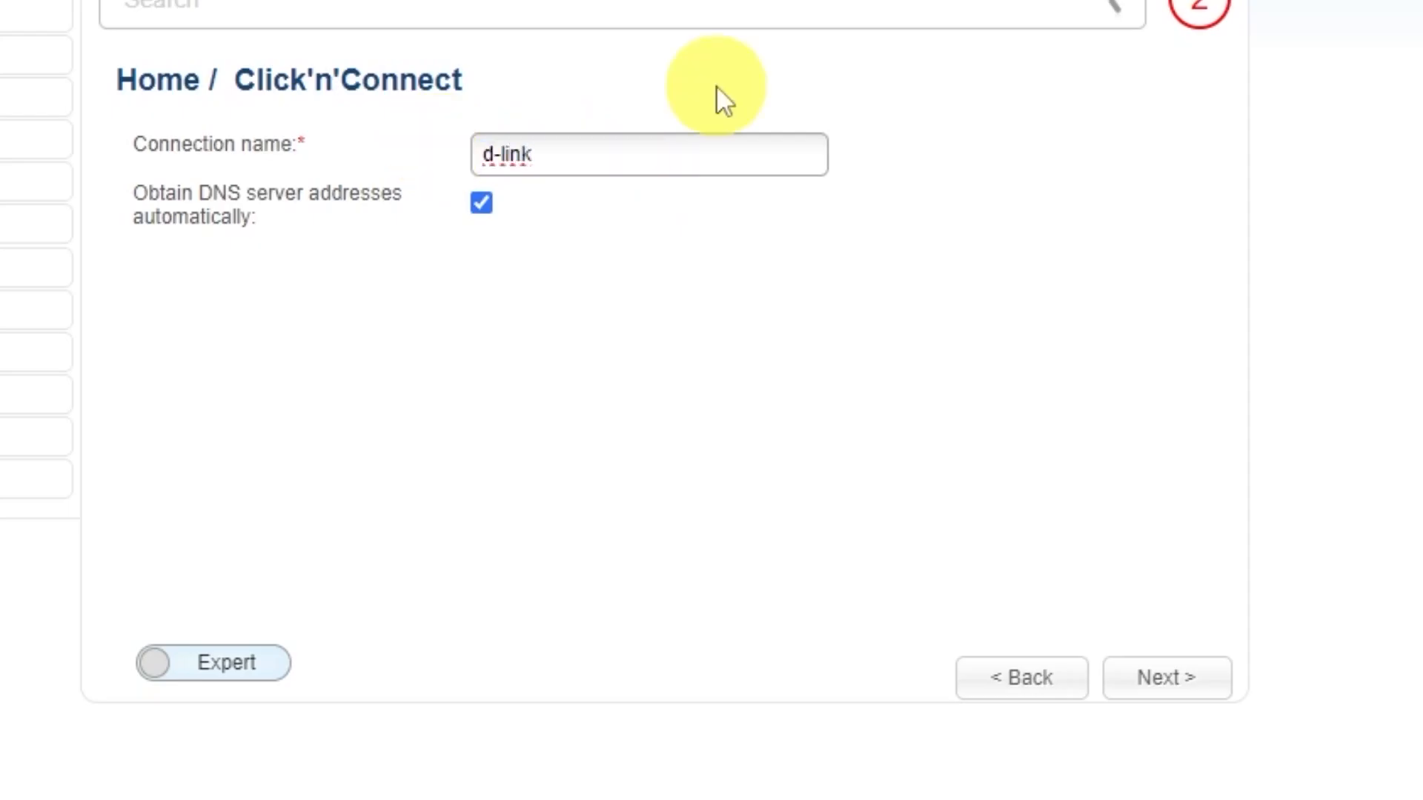
type(" wifi")
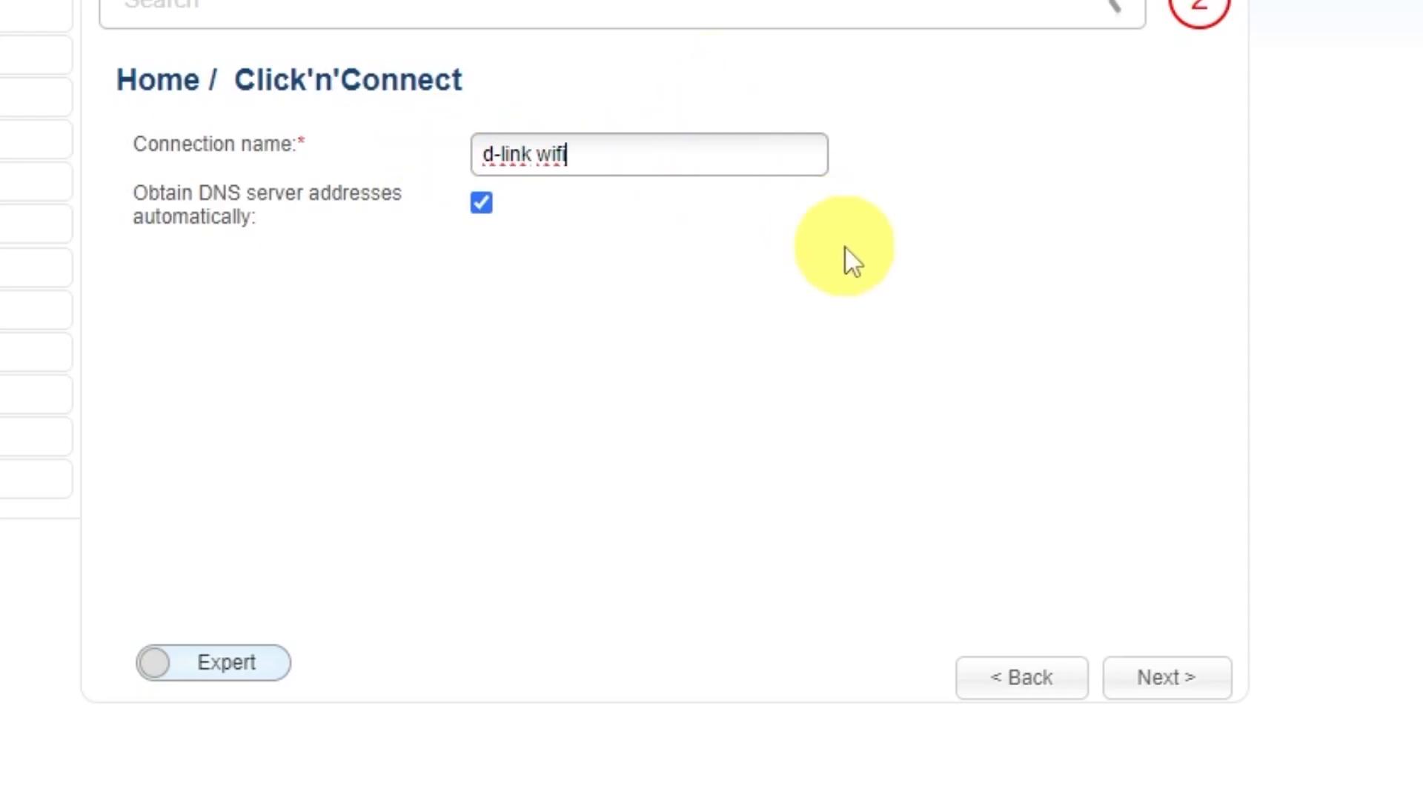
left_click(1175, 678)
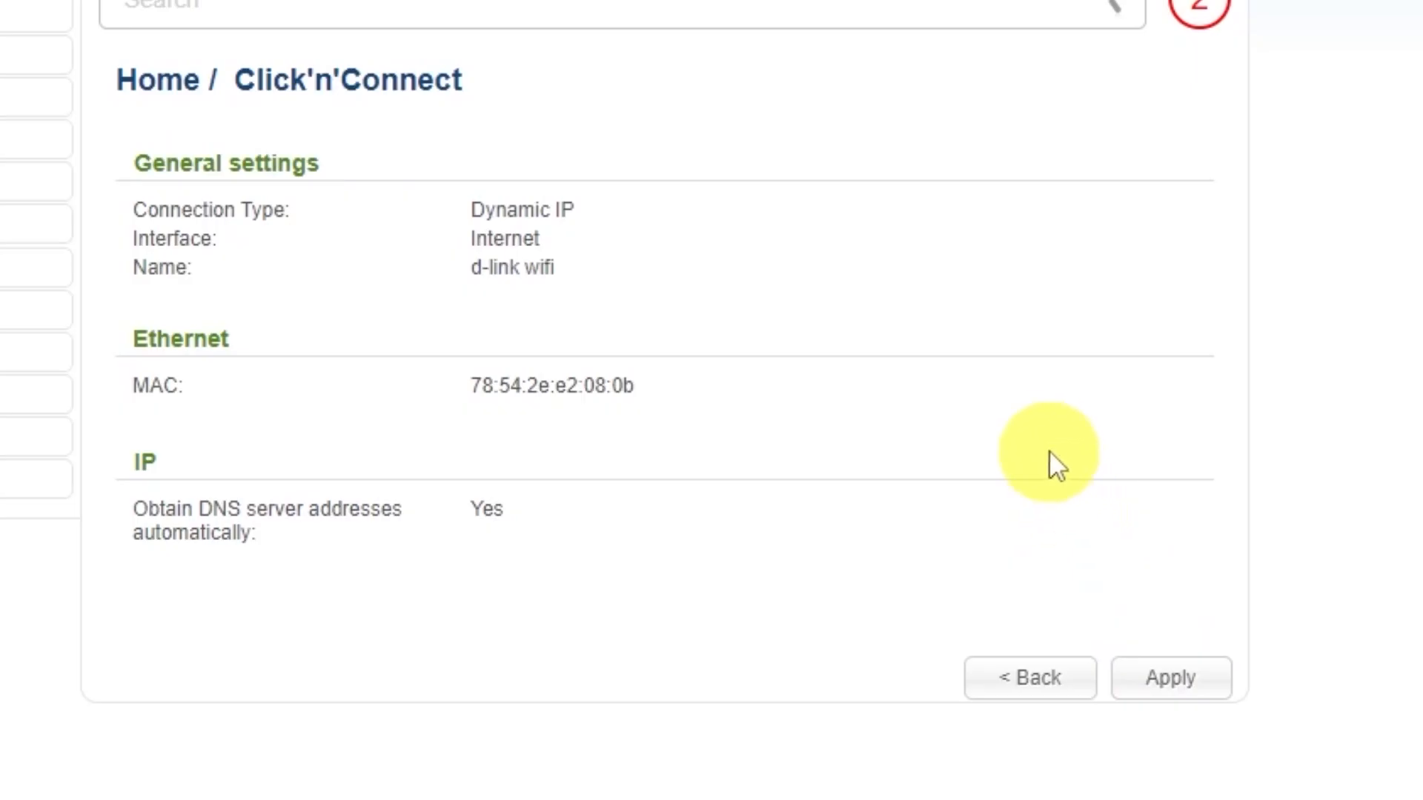
Step: Apply the Dynamic IP connection settings, acknowledge the internet check and continue to the wireless network setup
left_click(1182, 676)
left_click(585, 0)
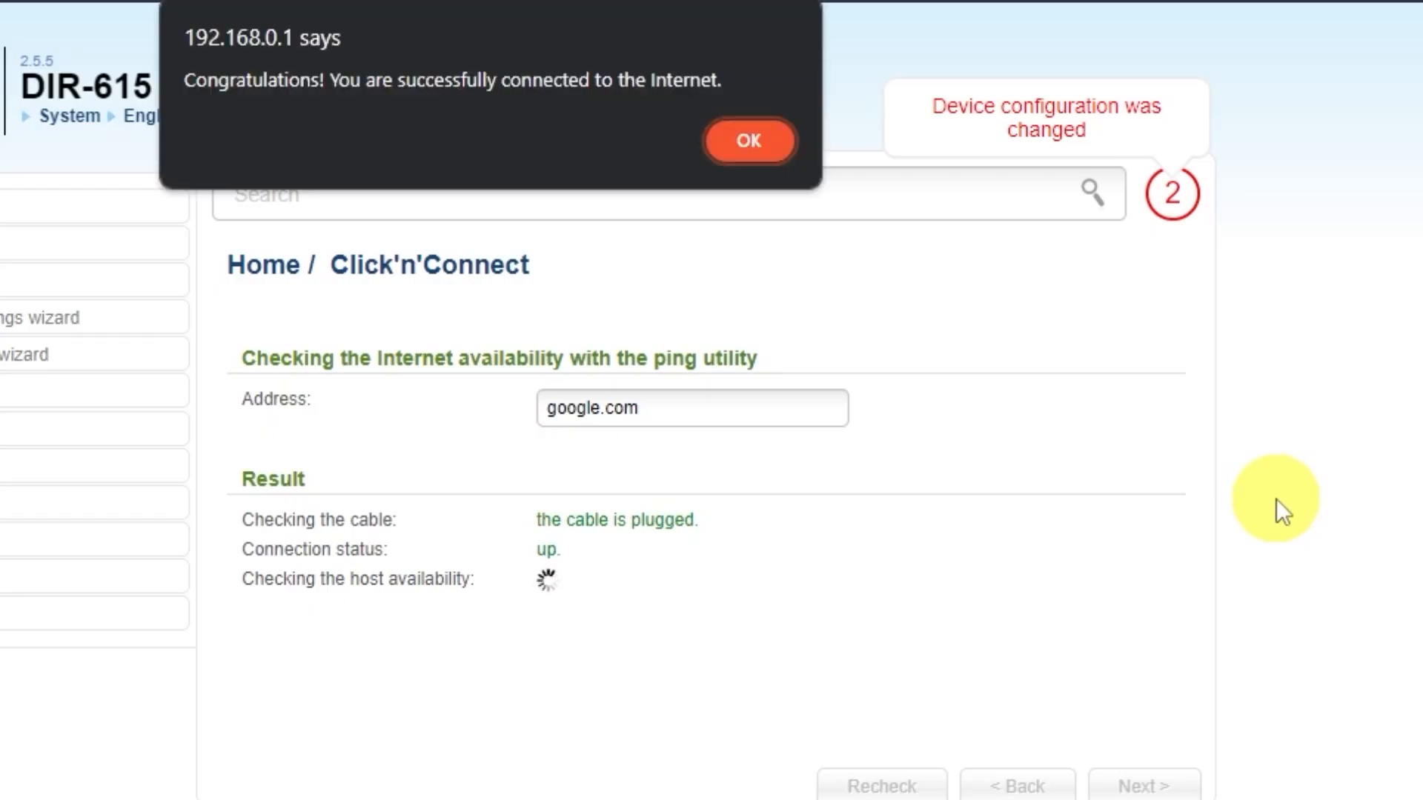
left_click(746, 144)
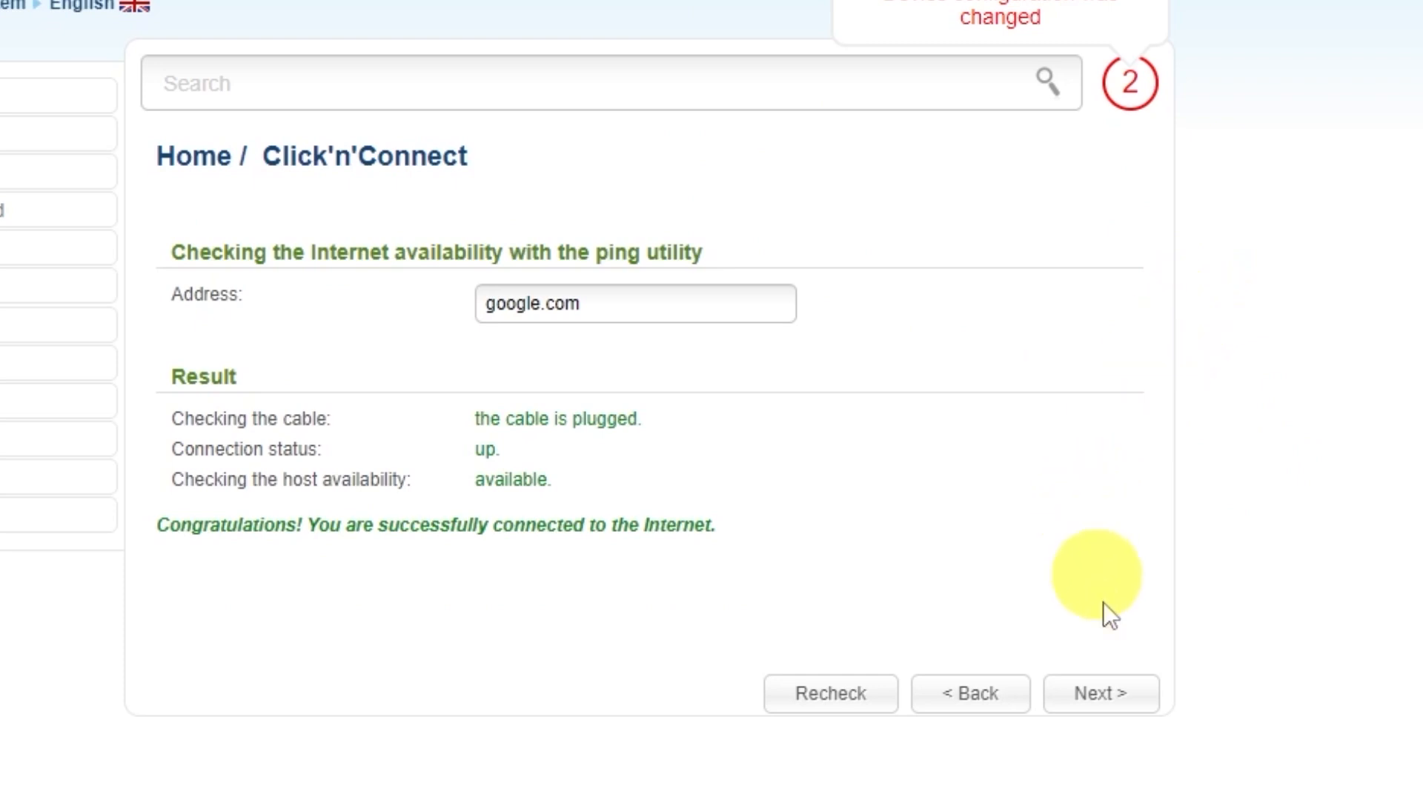
left_click(1119, 695)
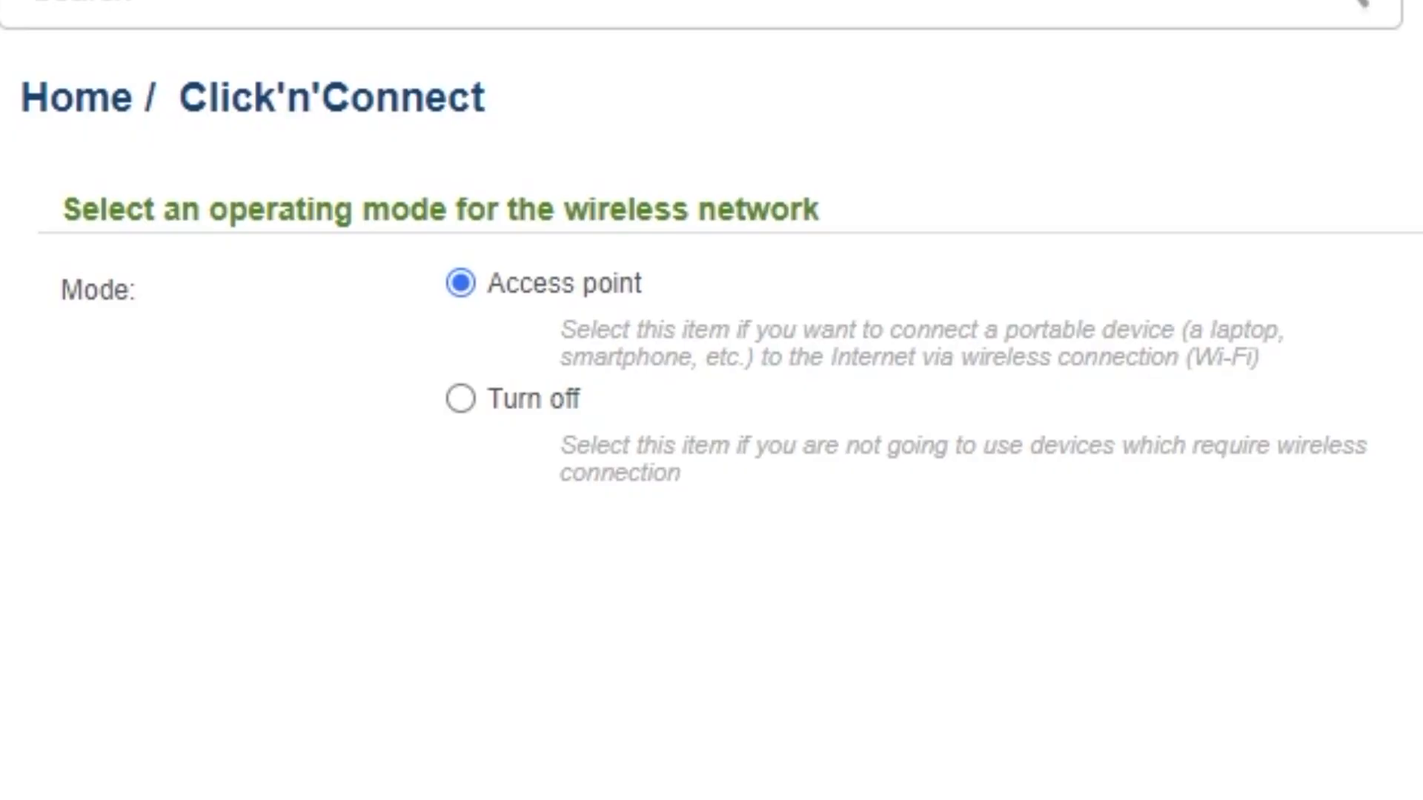
Step: Keep Access point as the wireless mode and DIR-615 as the SSID, and continue to the security settings
left_click(1127, 699)
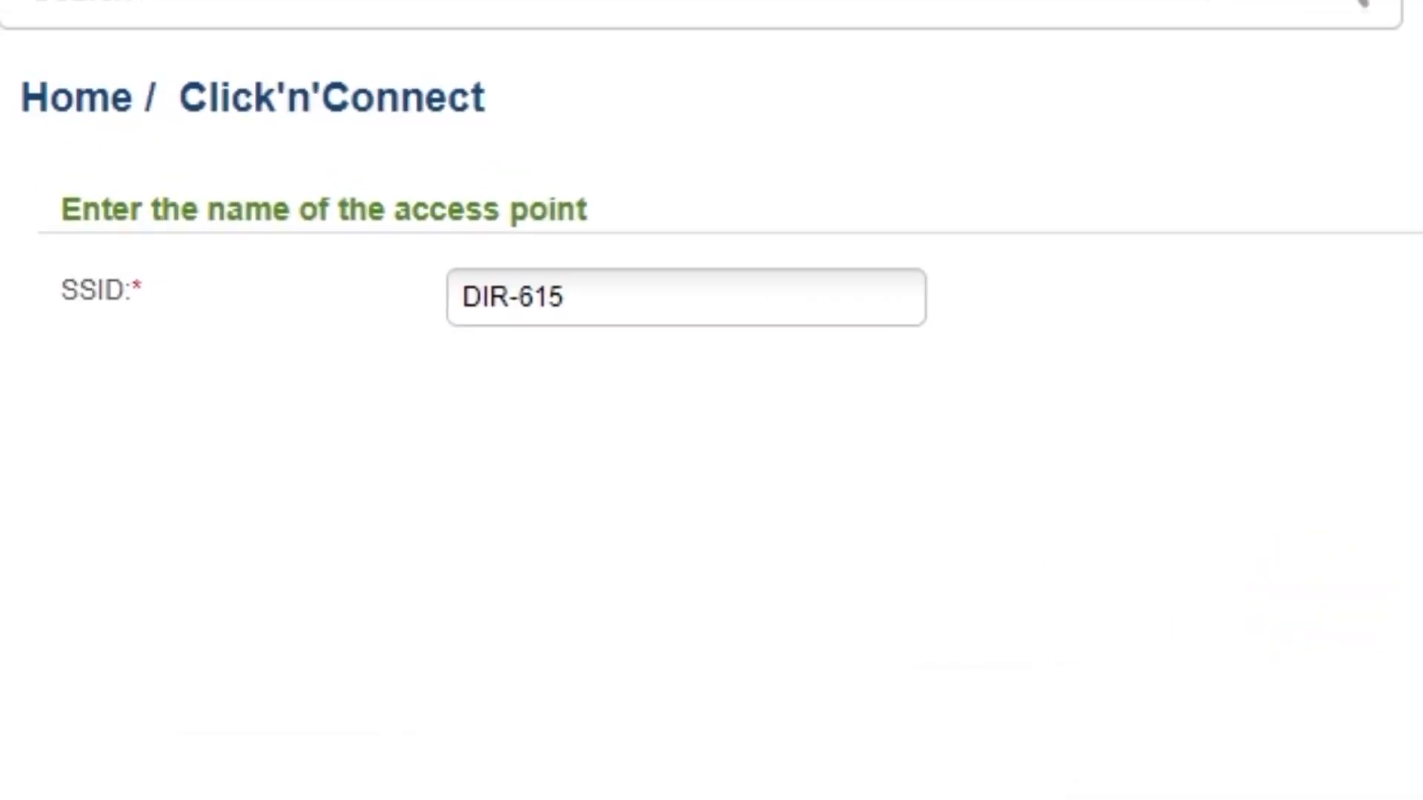
left_click(604, 289)
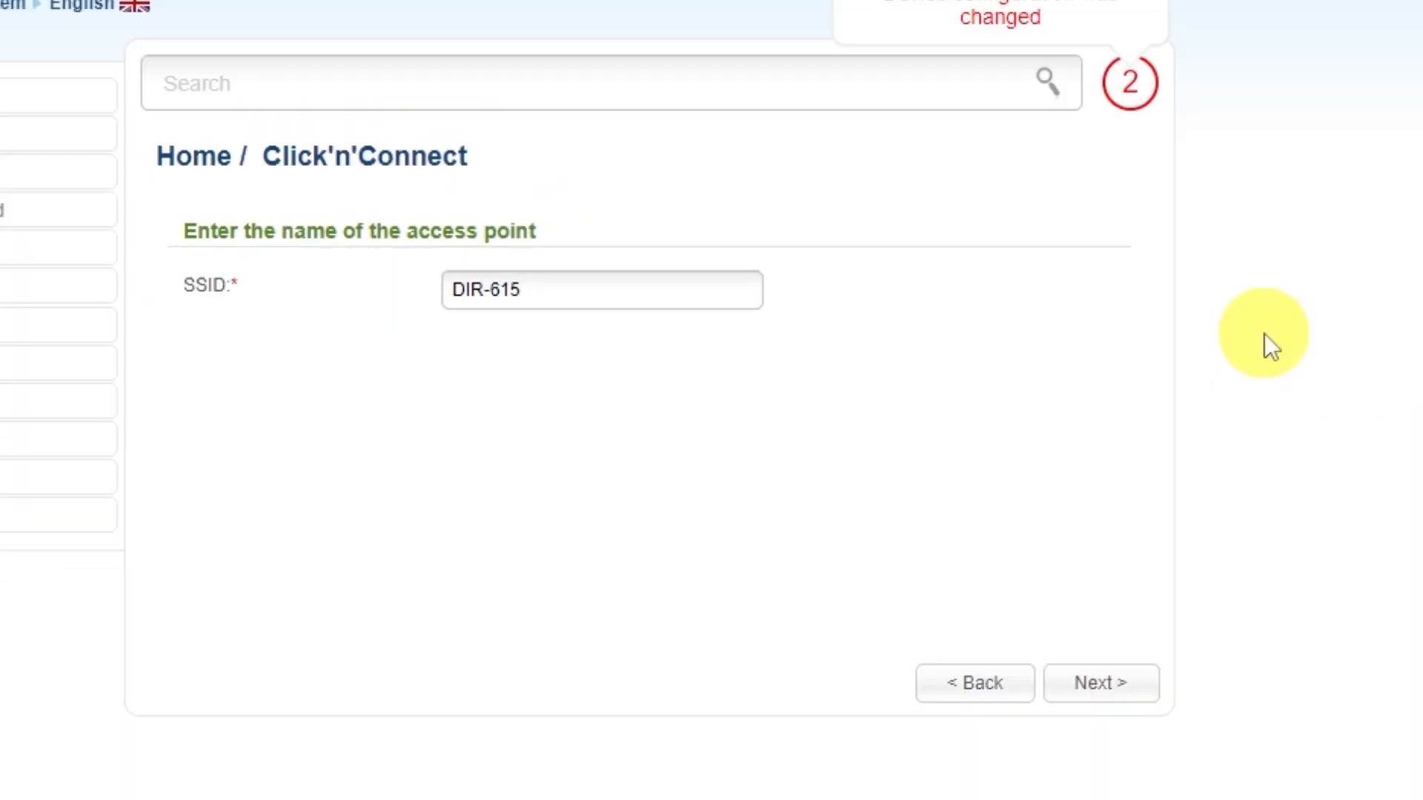
left_click(1100, 692)
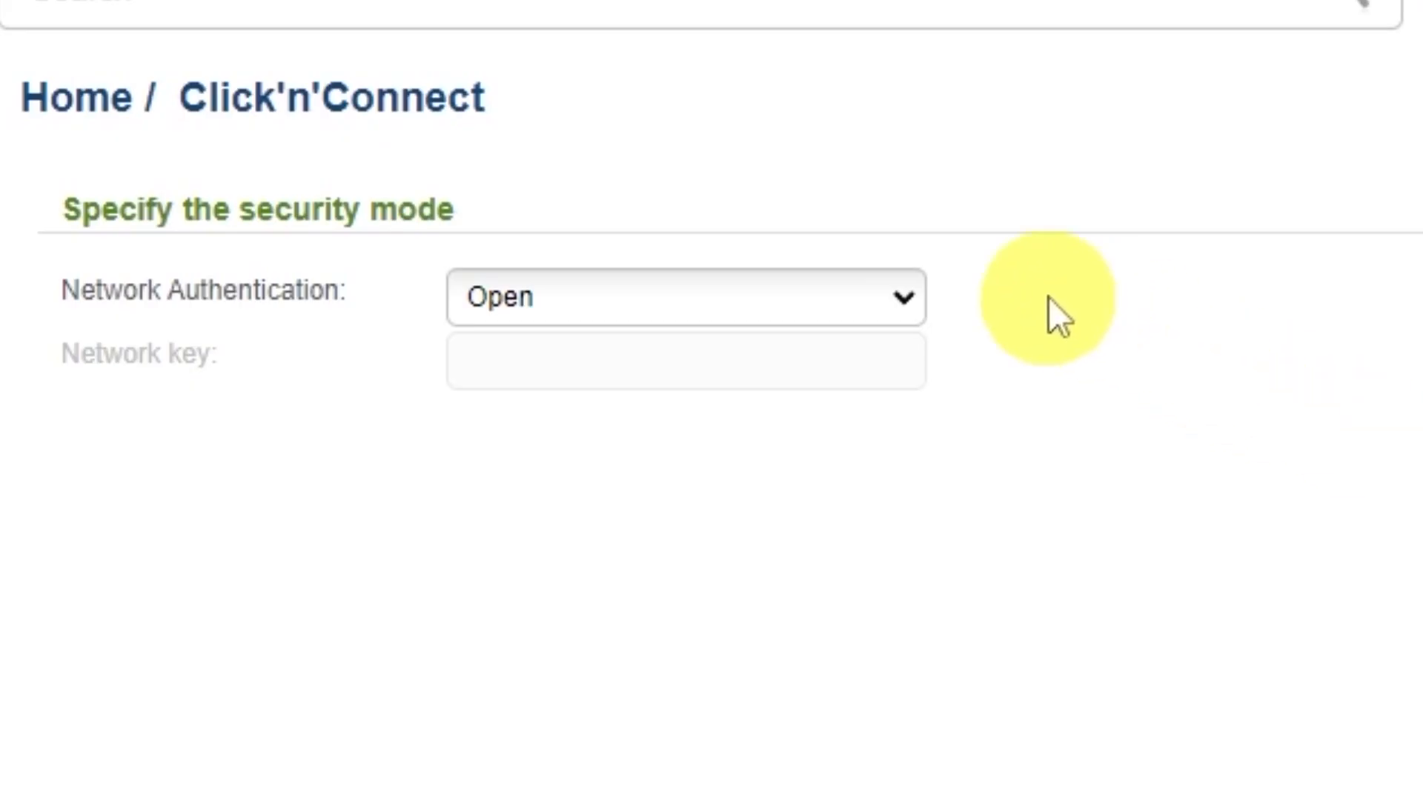
Step: Set the wireless network authentication to Protected, enter the network key and apply the wireless settings
left_click(901, 302)
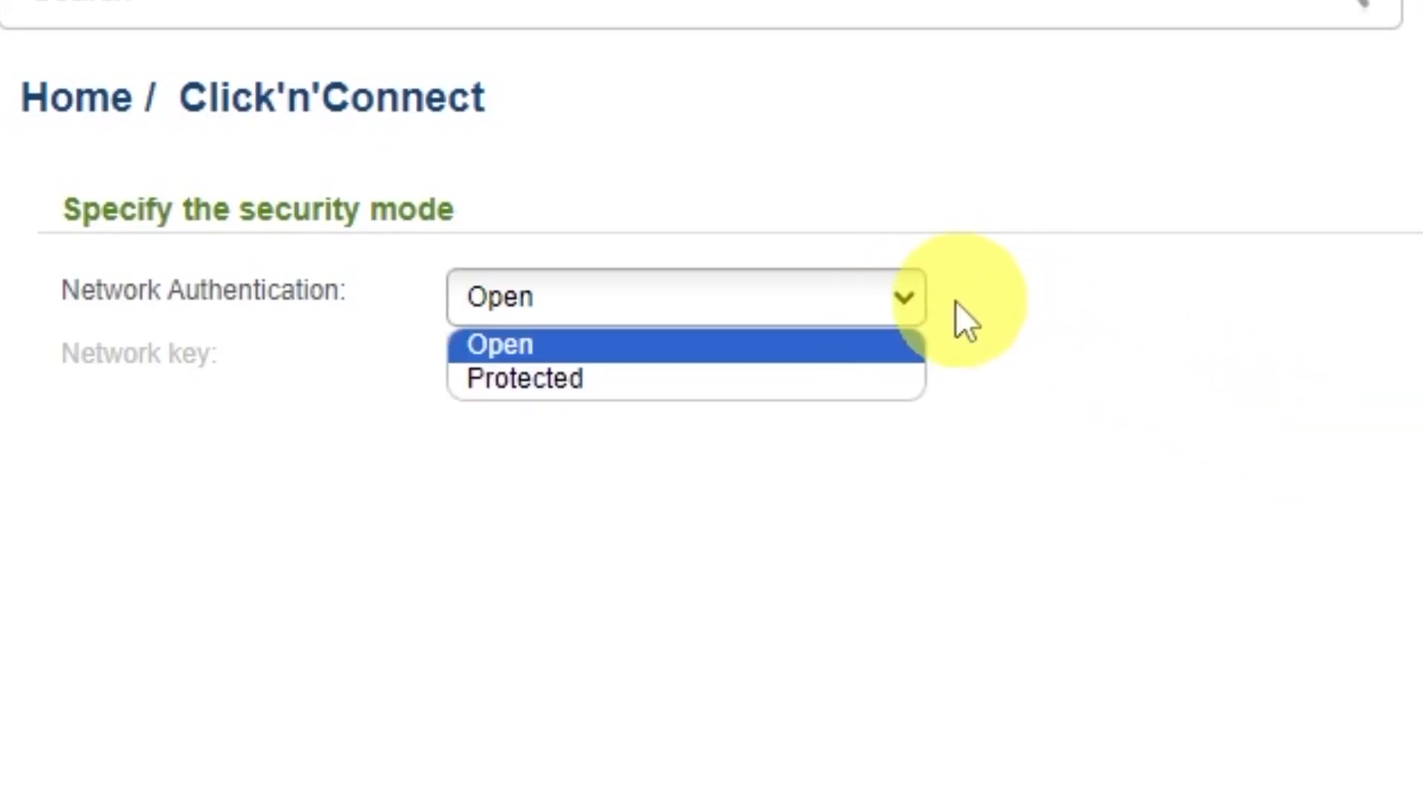
left_click(512, 382)
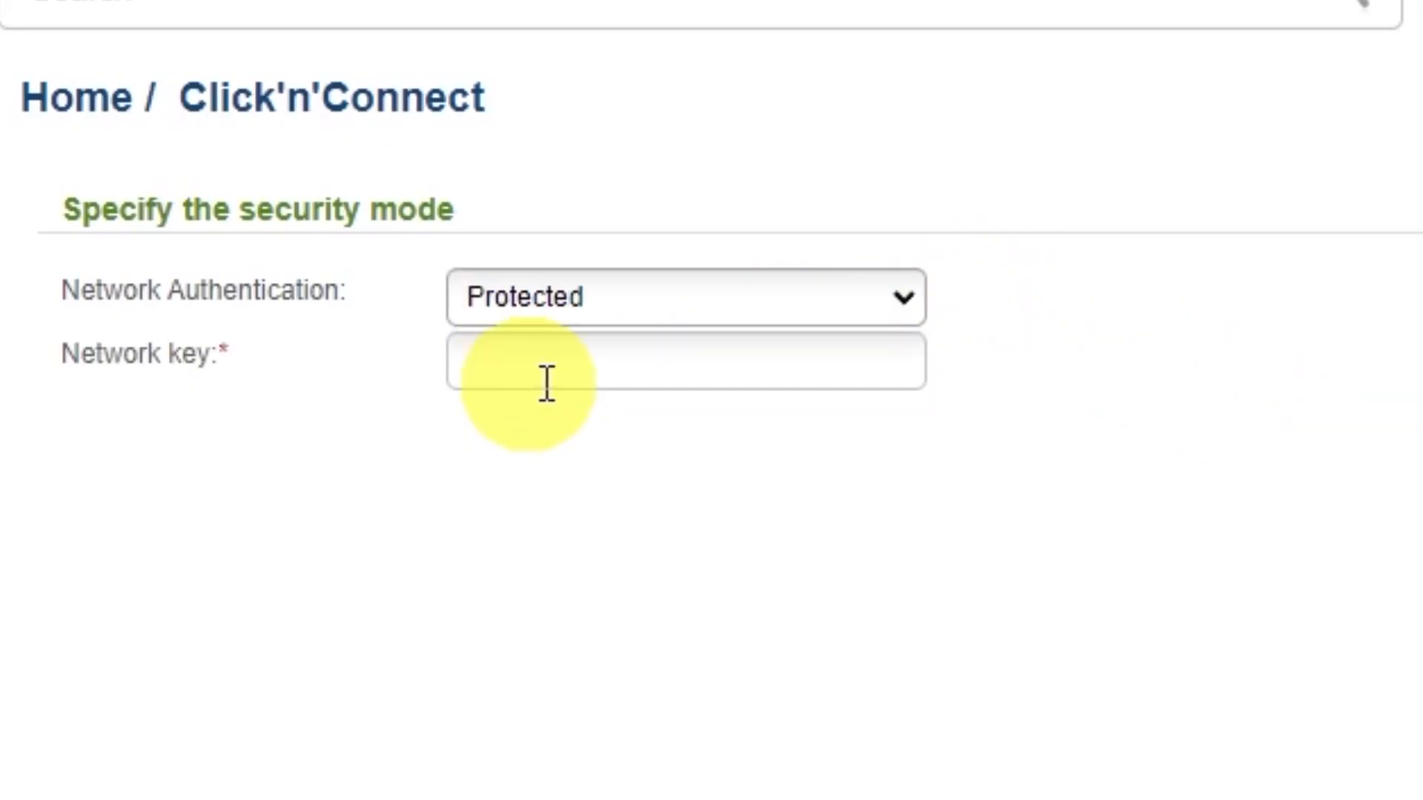
left_click(768, 359)
type("123456789")
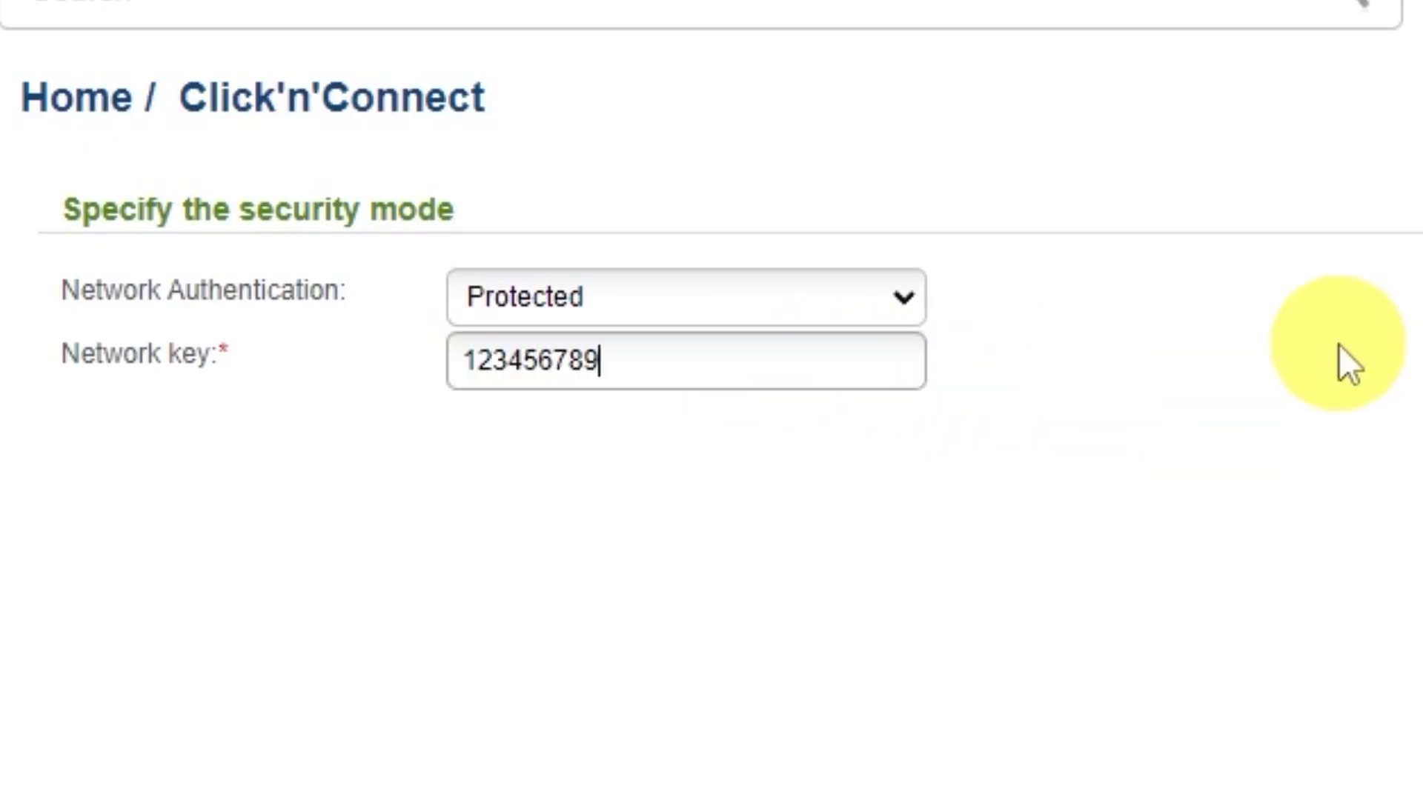
left_click(1108, 683)
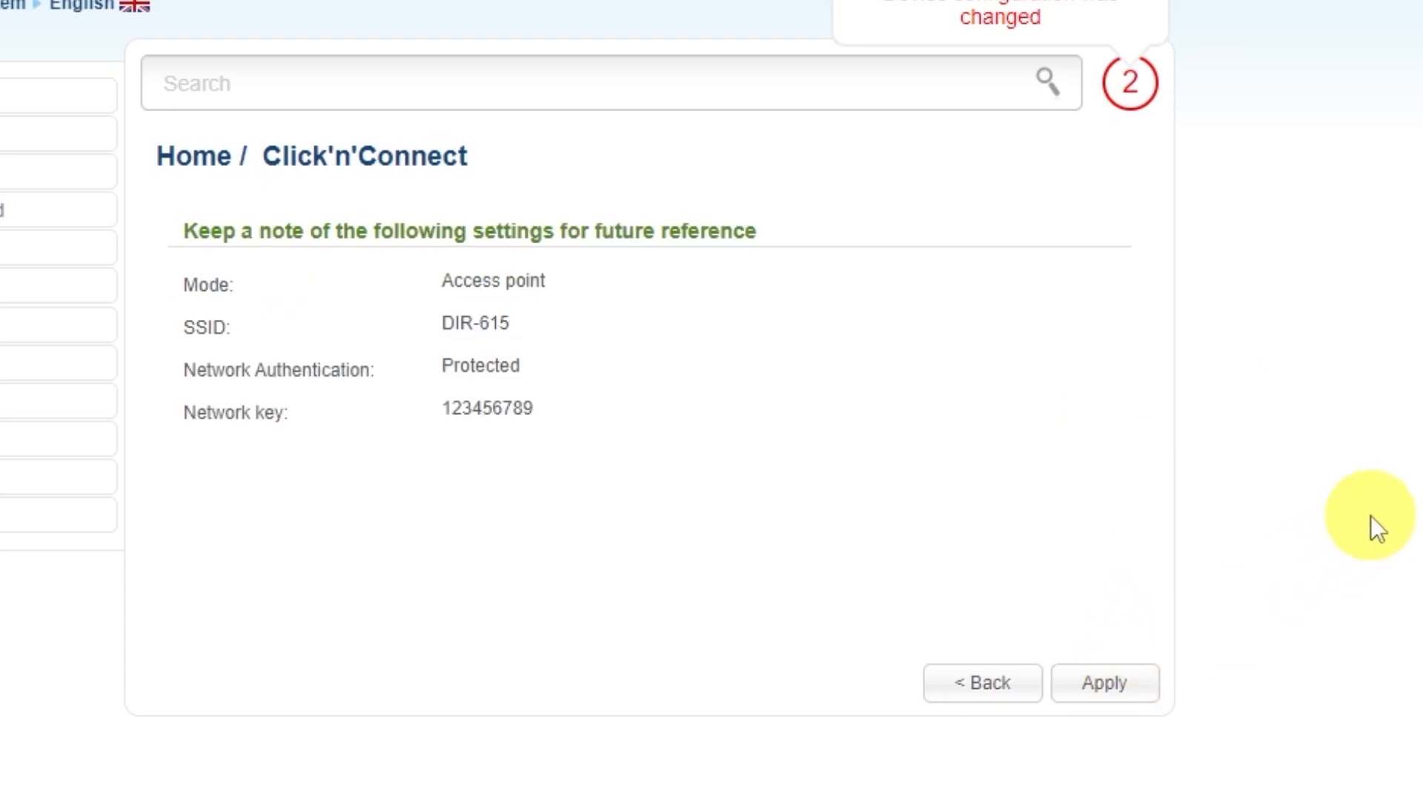
left_click(1145, 676)
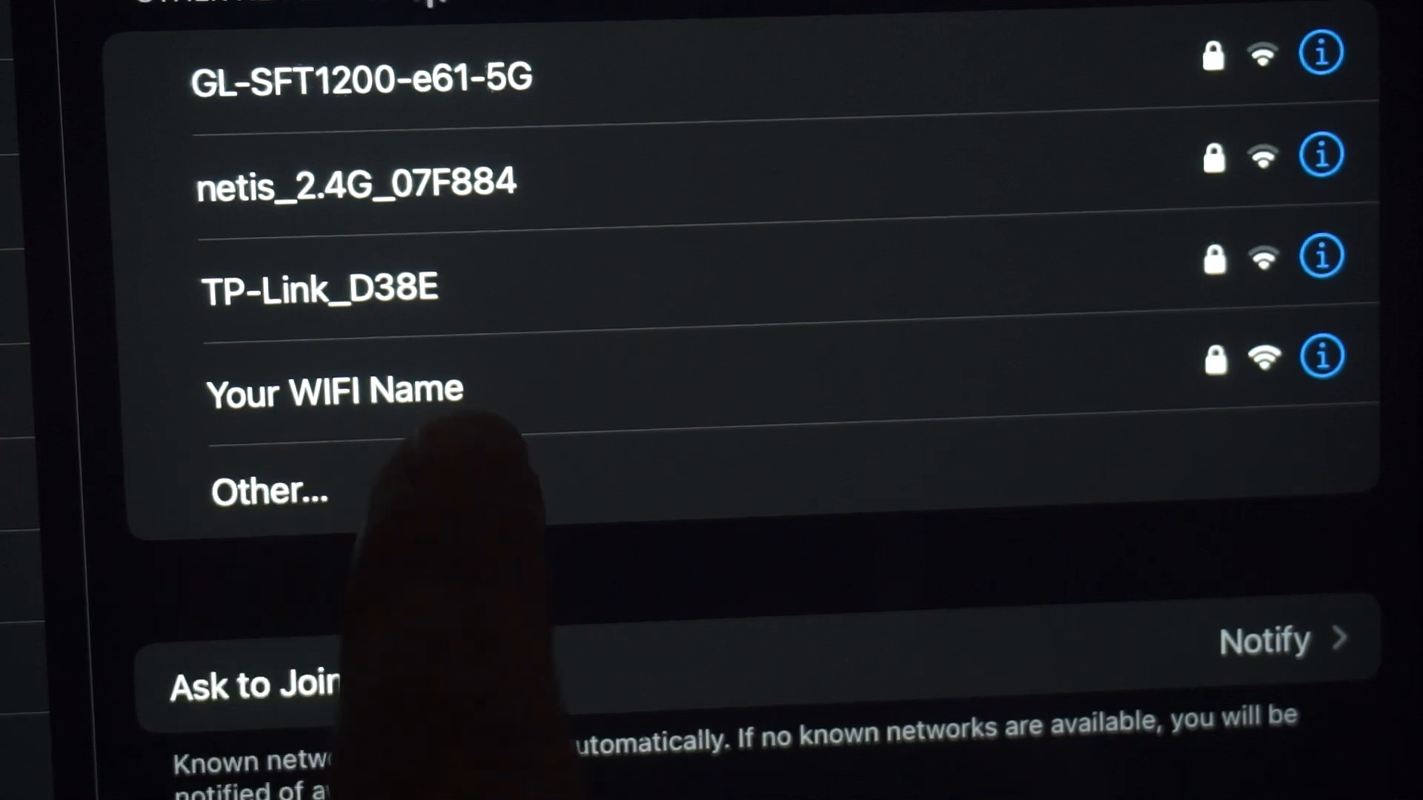
left_click(356, 393)
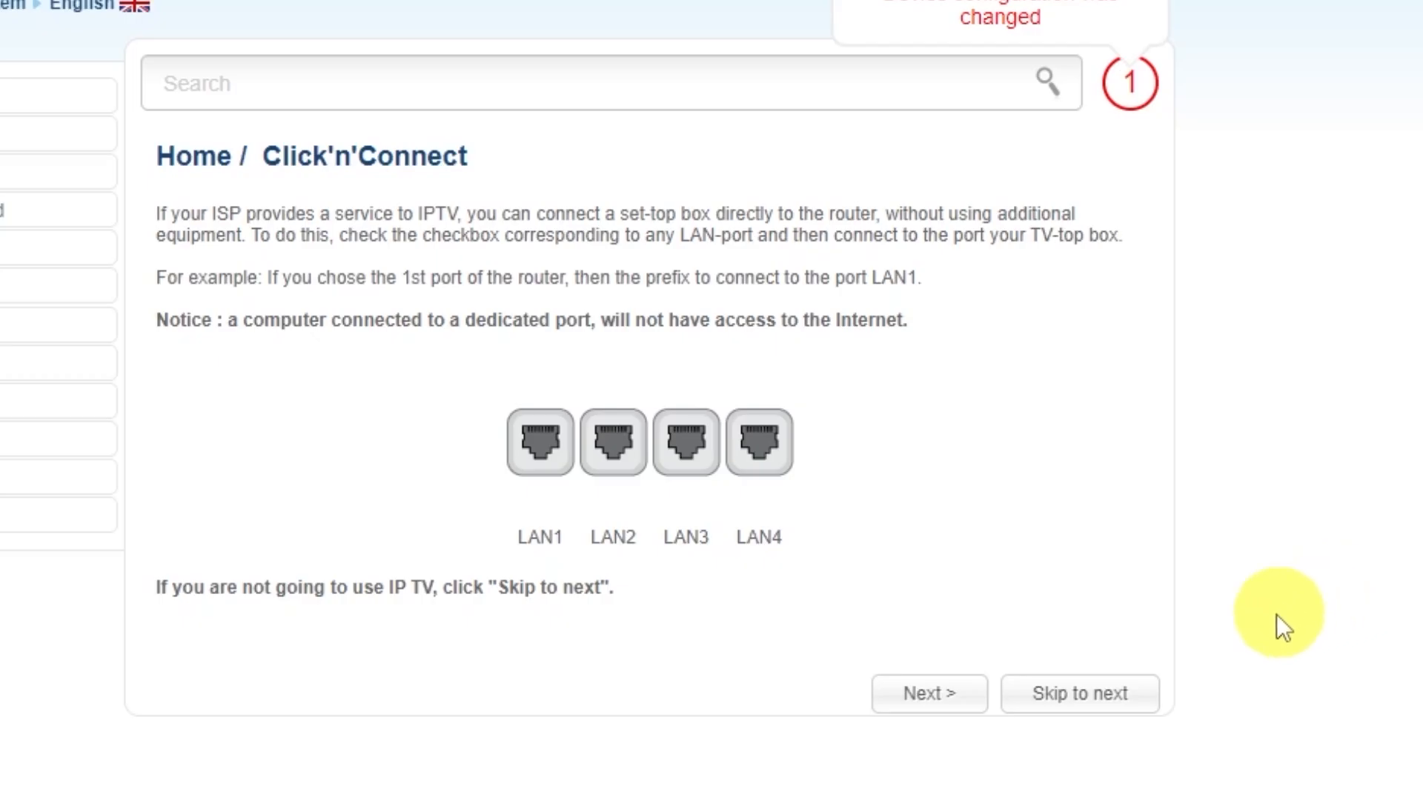
Step: Skip the IPTV port selection, apply the final wizard settings and acknowledge the end of the setup
left_click(1085, 685)
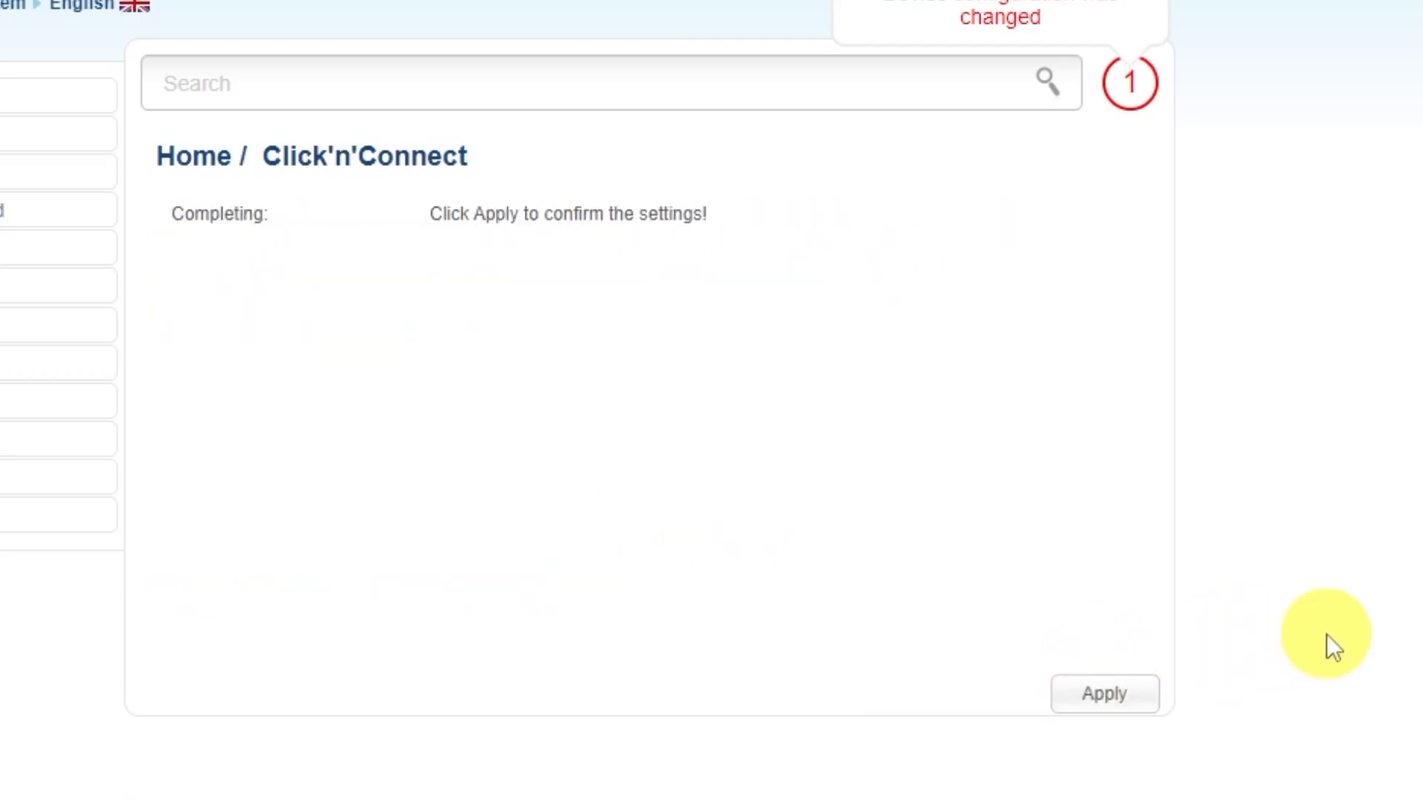
left_click(1105, 693)
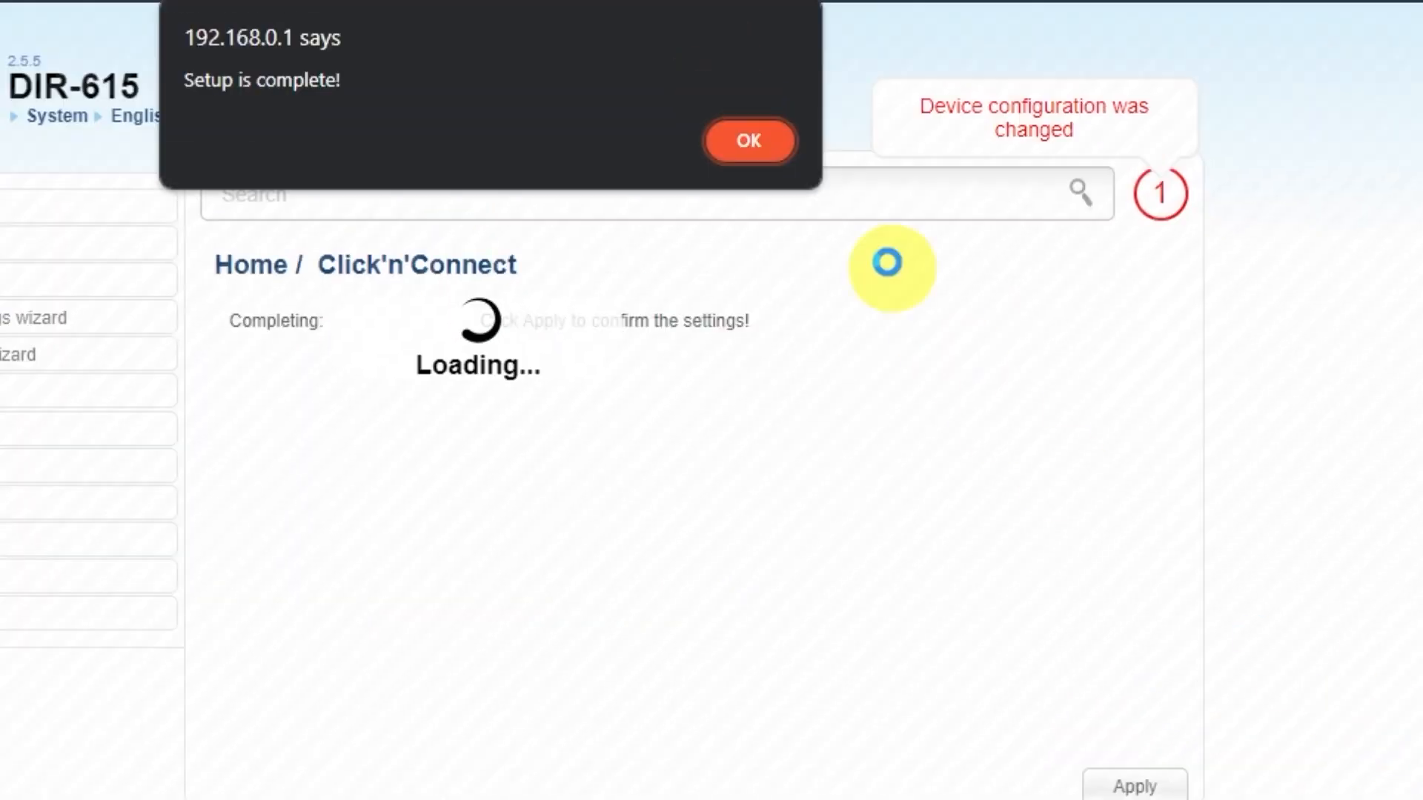
left_click(763, 145)
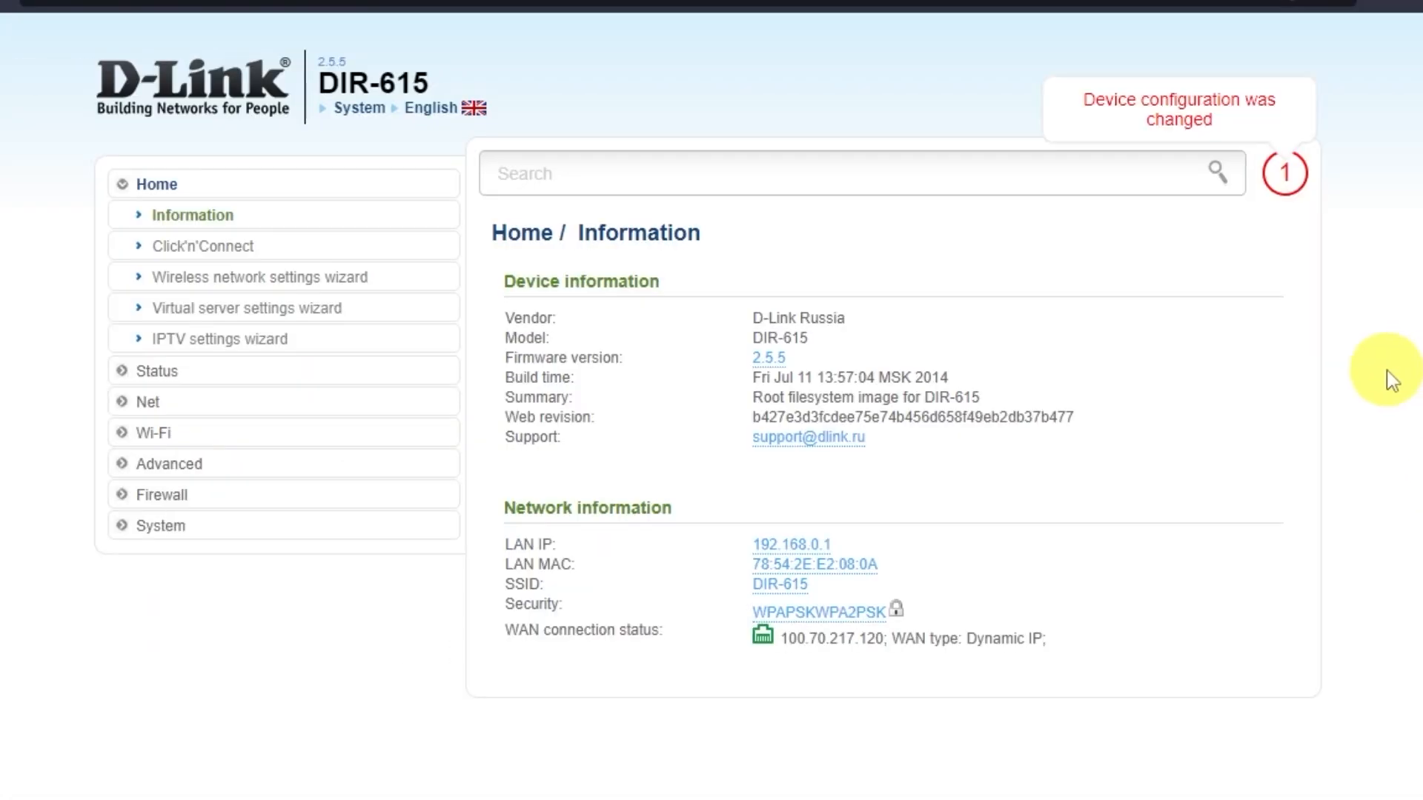
Step: Save the router's current settings in the System configuration and reboot the device, confirming the restart
left_click(176, 528)
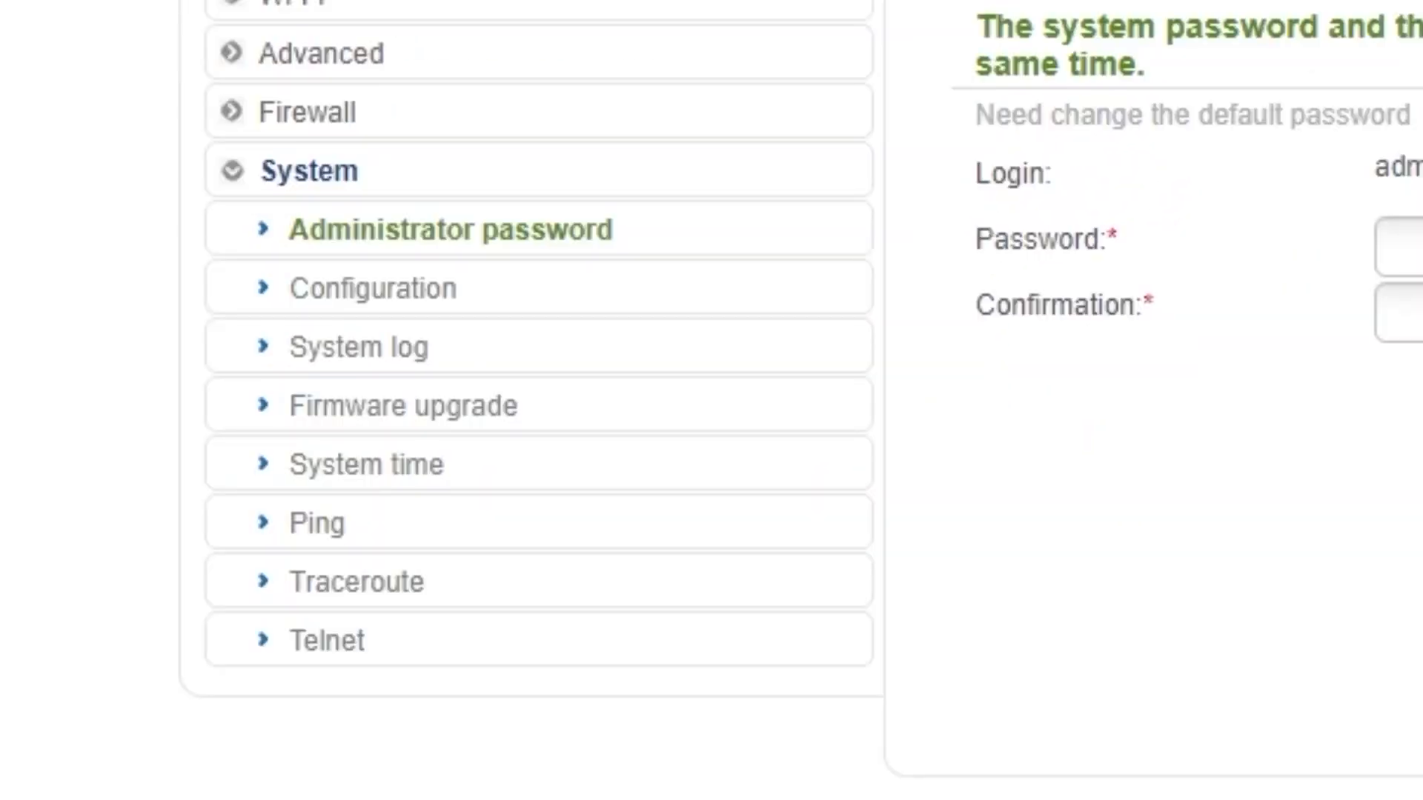
left_click(380, 293)
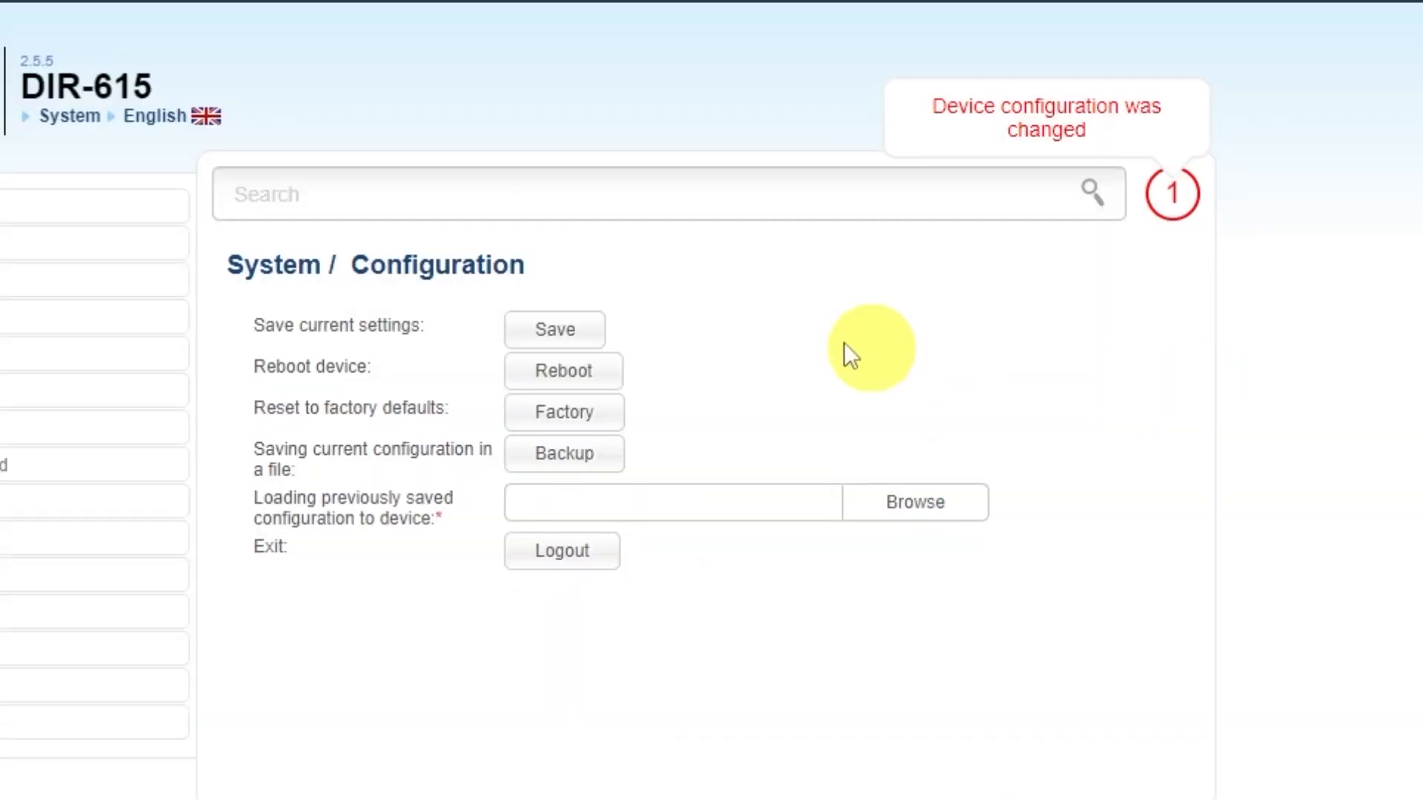
left_click(551, 328)
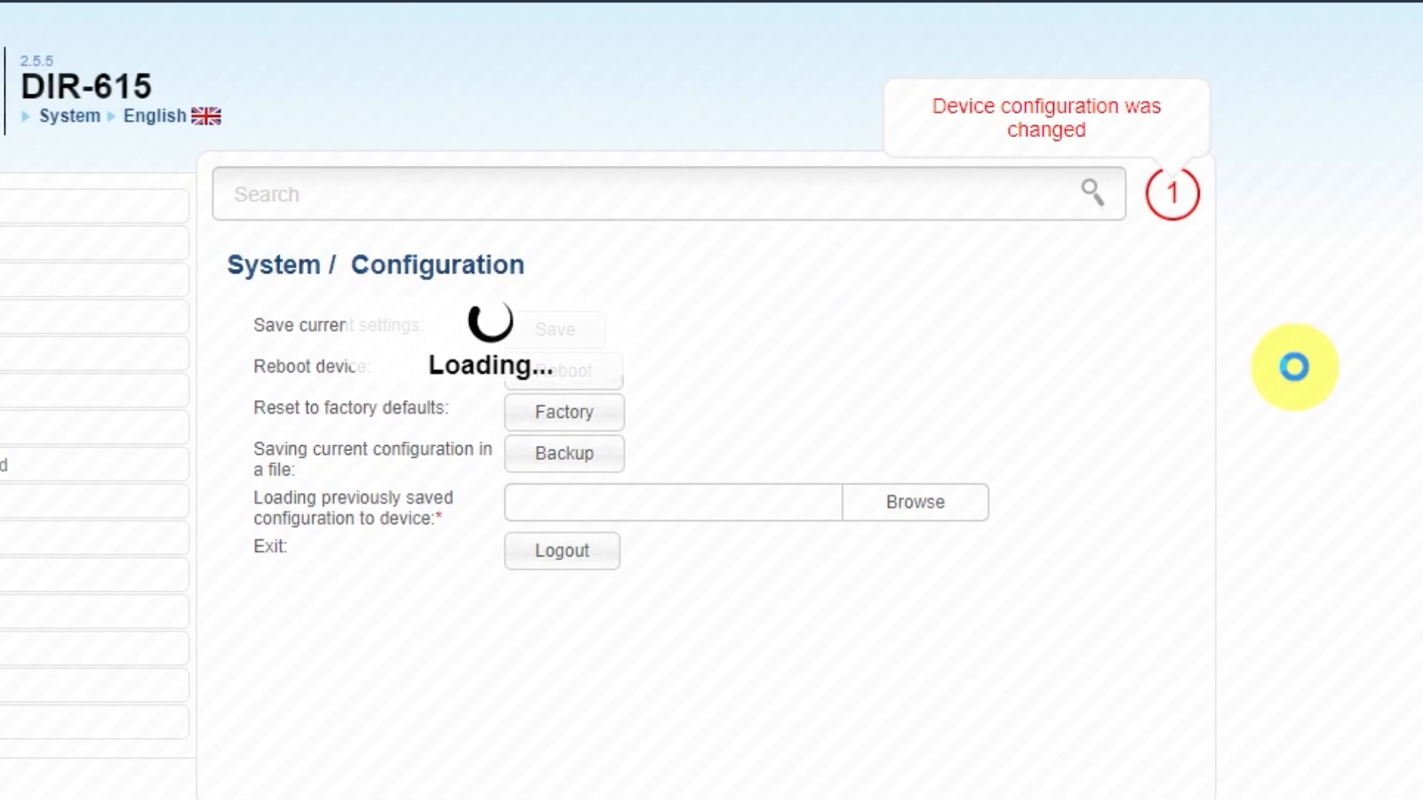
left_click(744, 141)
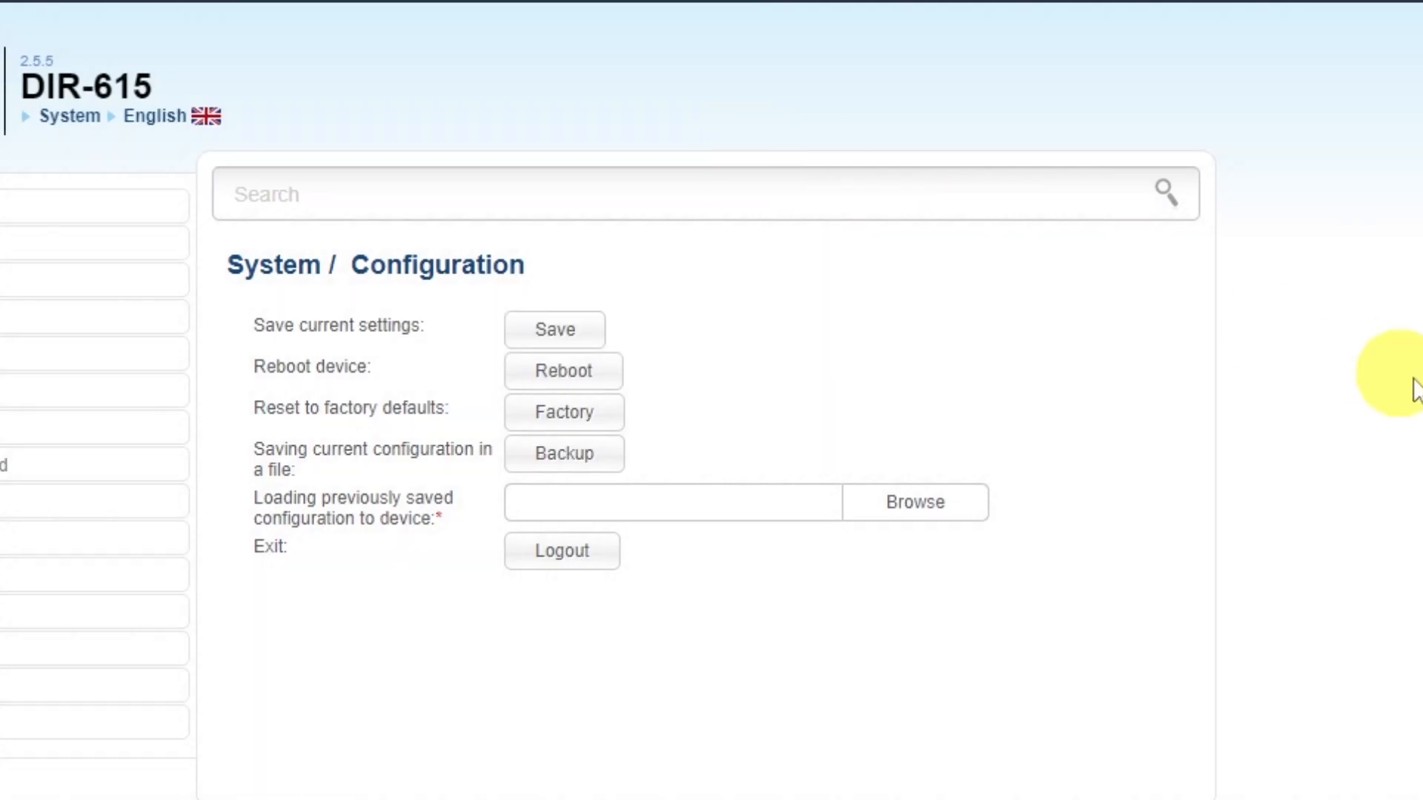
left_click(602, 377)
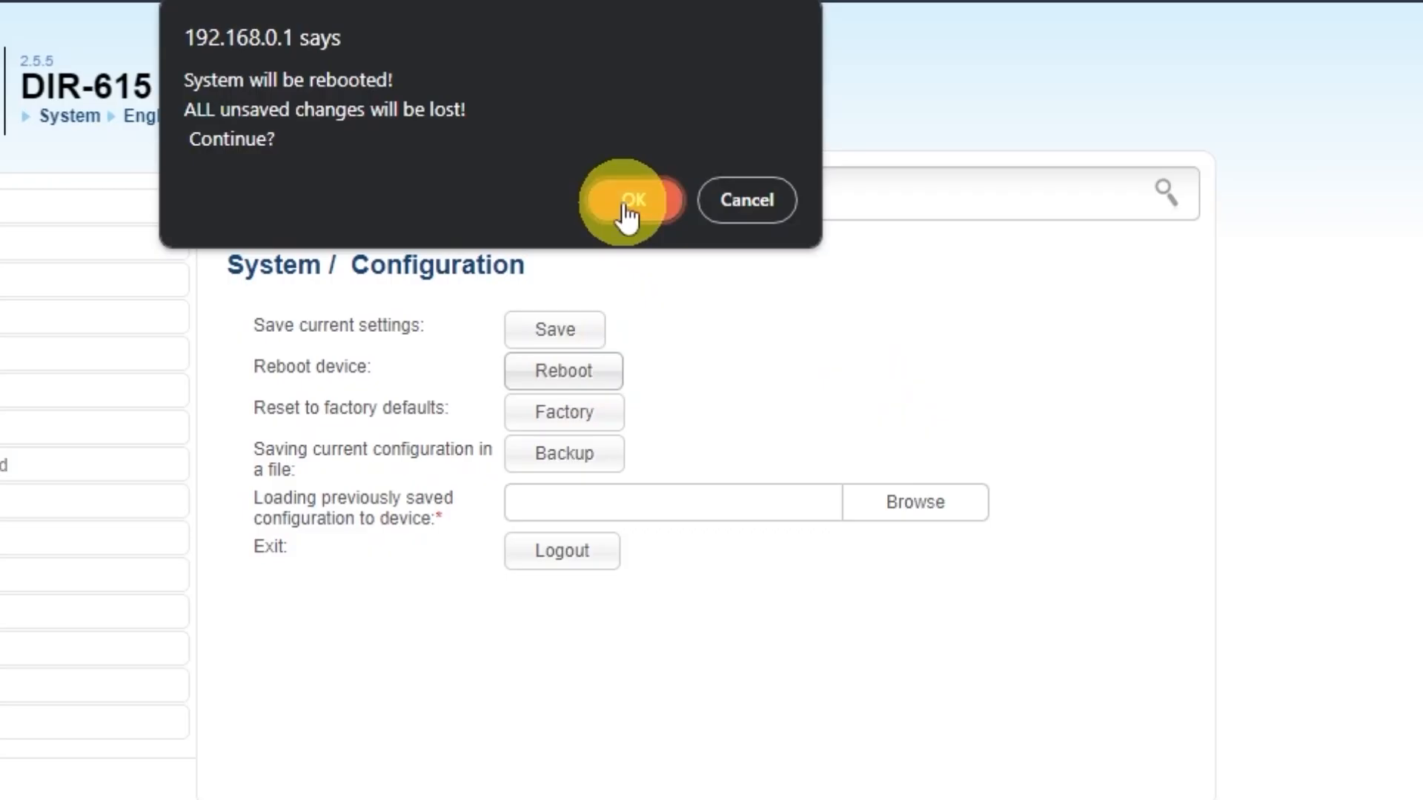
left_click(632, 201)
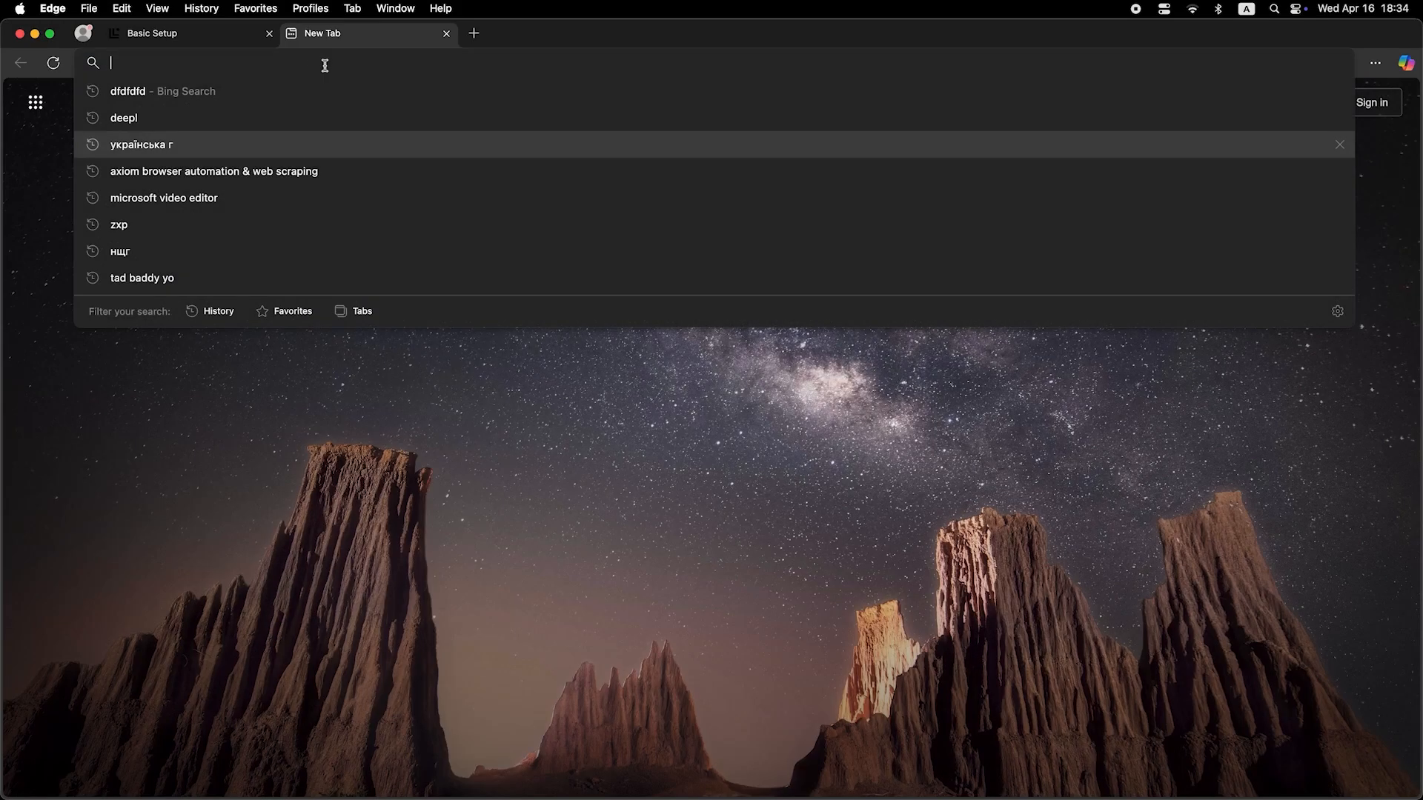
Step: Search the web for "dfdfdfdf" in the new browser tab to test the internet connection
type("dfdfdfdf")
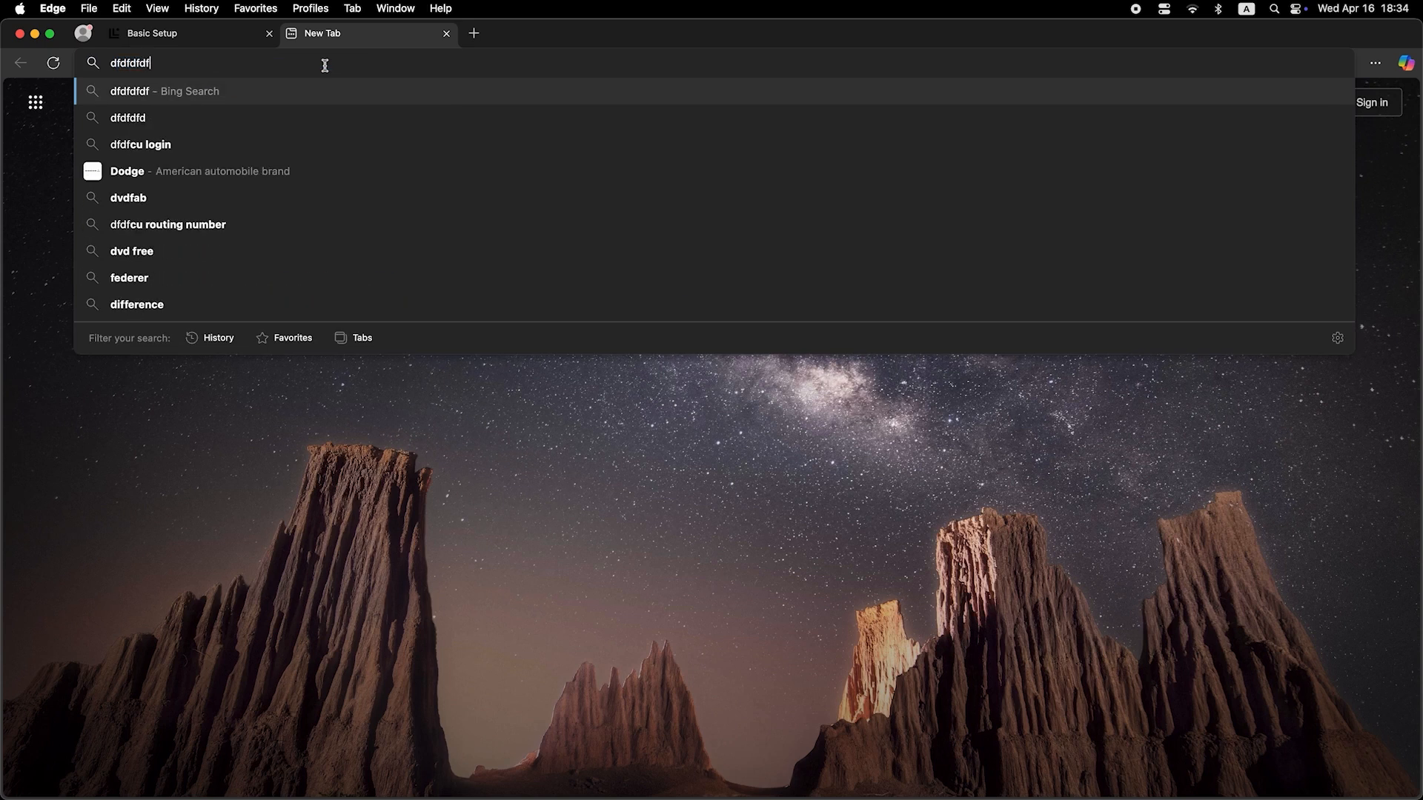
key("Return")
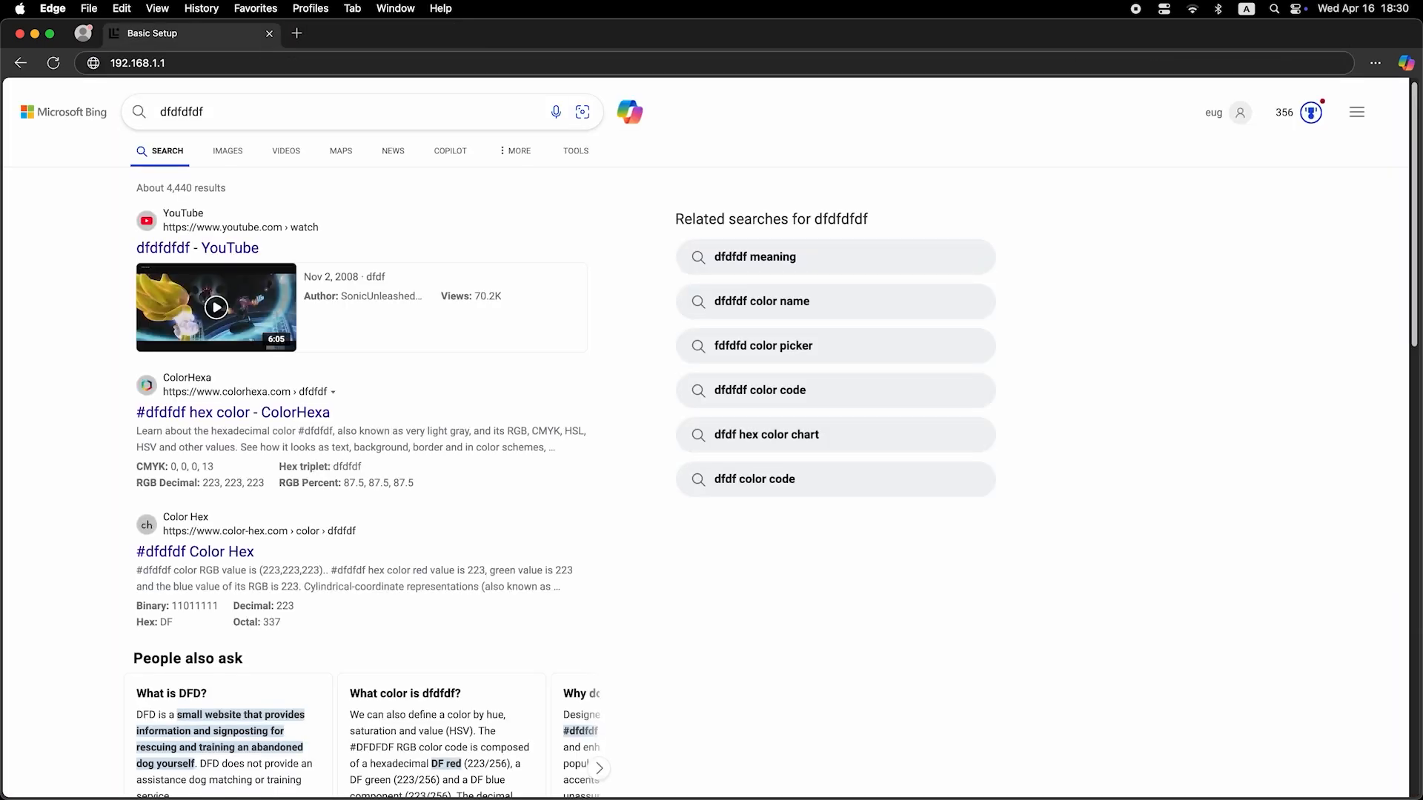